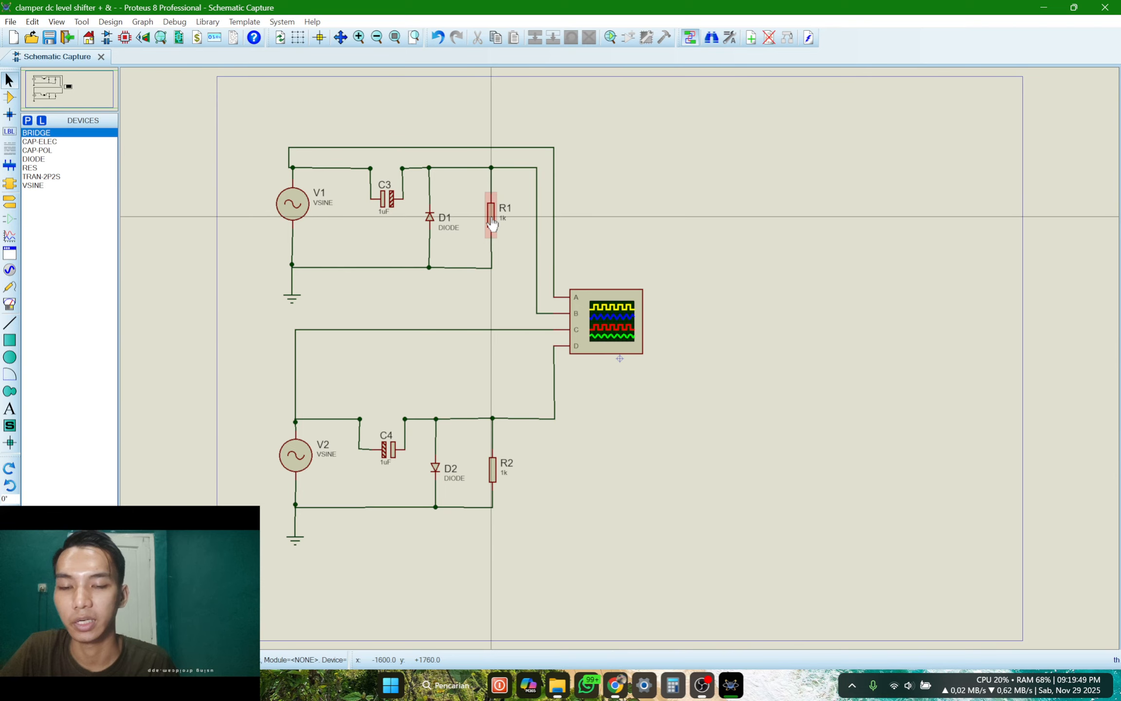
Step: Examine the two clamper circuits, from their sine sources to the wiring into oscilloscope channels A to D
{"action": "scroll", "coordinate": [492, 222], "scroll_direction": "down", "scroll_amount": 2}
{"action": "left_click_drag", "start_coordinate": [525, 193], "coordinate": [479, 66]}
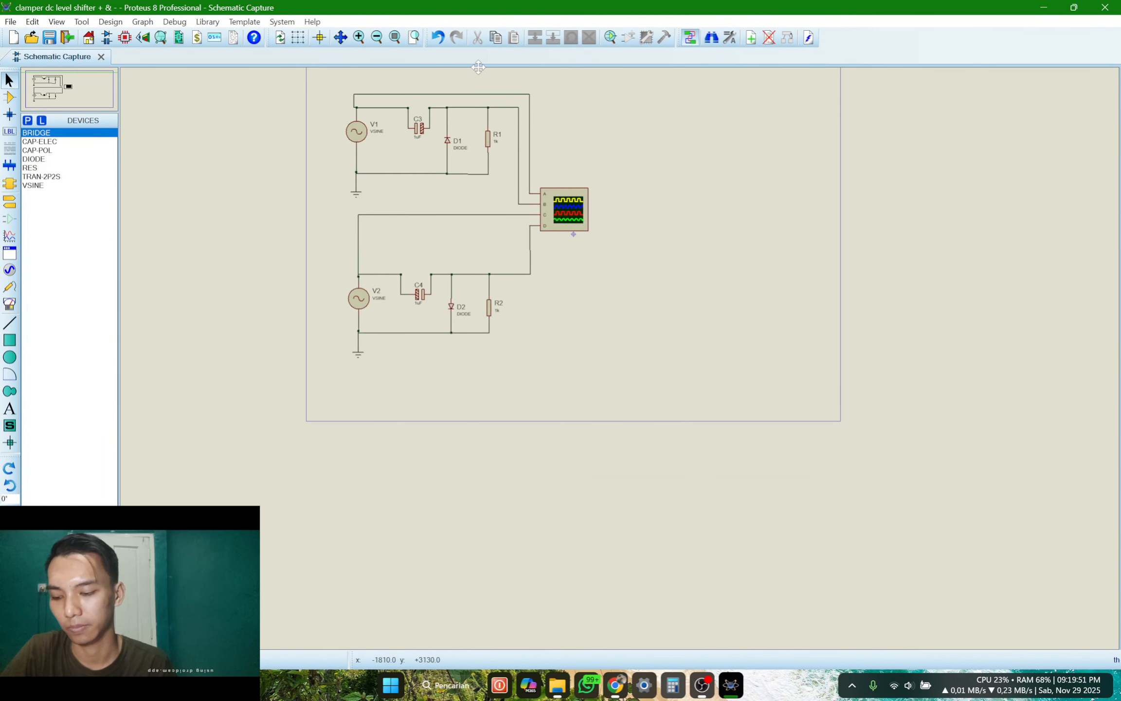
{"action": "scroll", "coordinate": [479, 67], "scroll_direction": "up", "scroll_amount": 1}
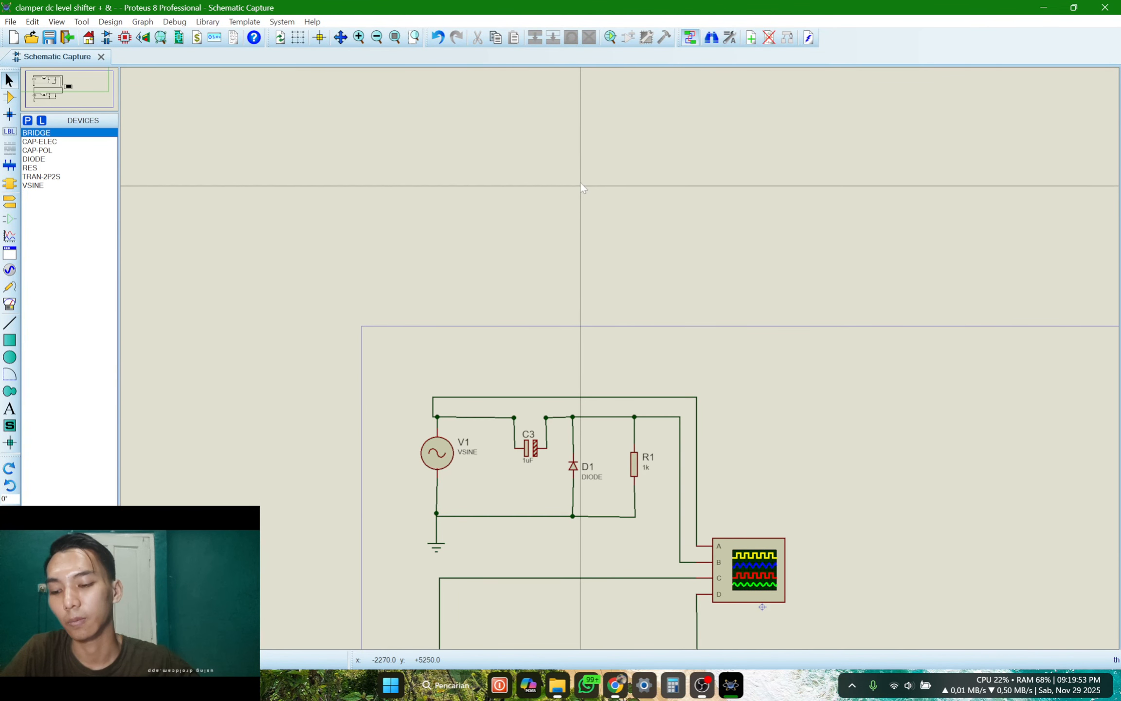
{"action": "left_click_drag", "start_coordinate": [581, 182], "coordinate": [516, 78]}
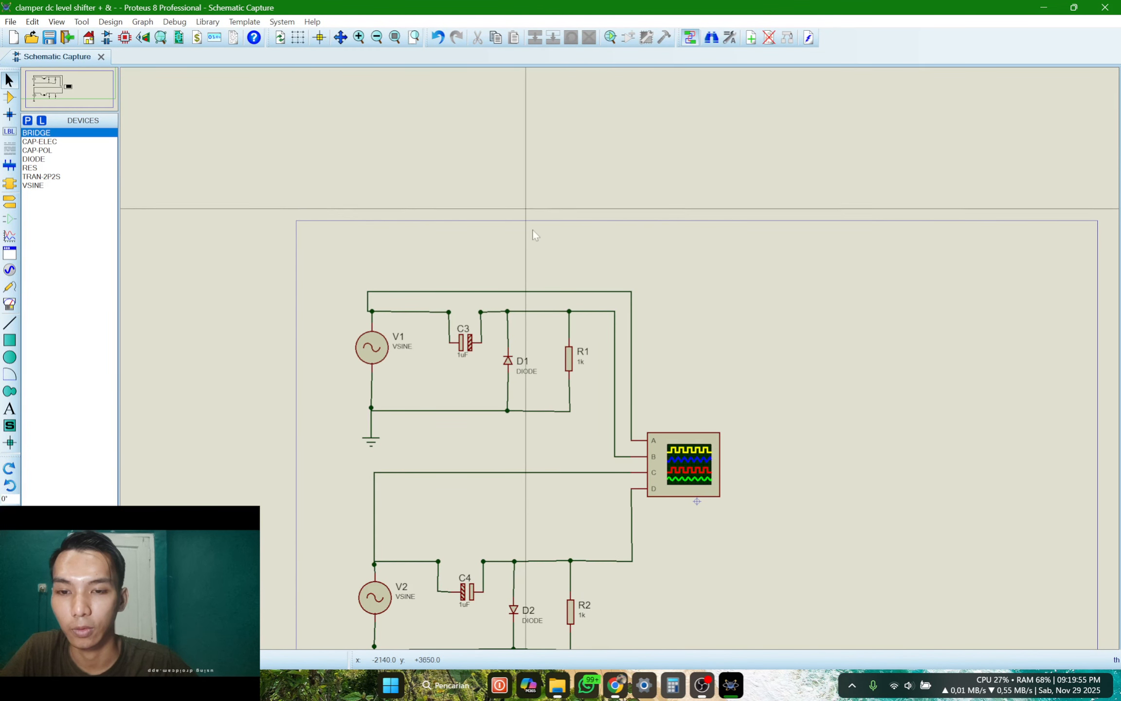
{"action": "left_click_drag", "start_coordinate": [700, 354], "coordinate": [673, 72]}
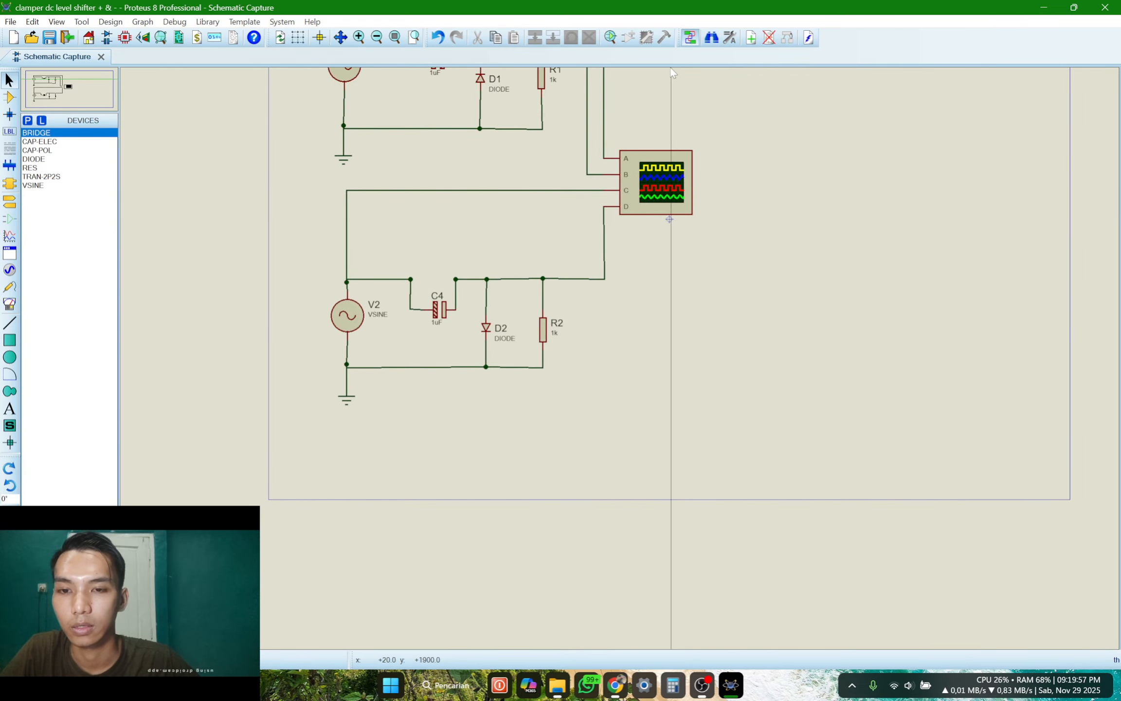
{"action": "scroll", "coordinate": [623, 172], "scroll_direction": "up", "scroll_amount": 1}
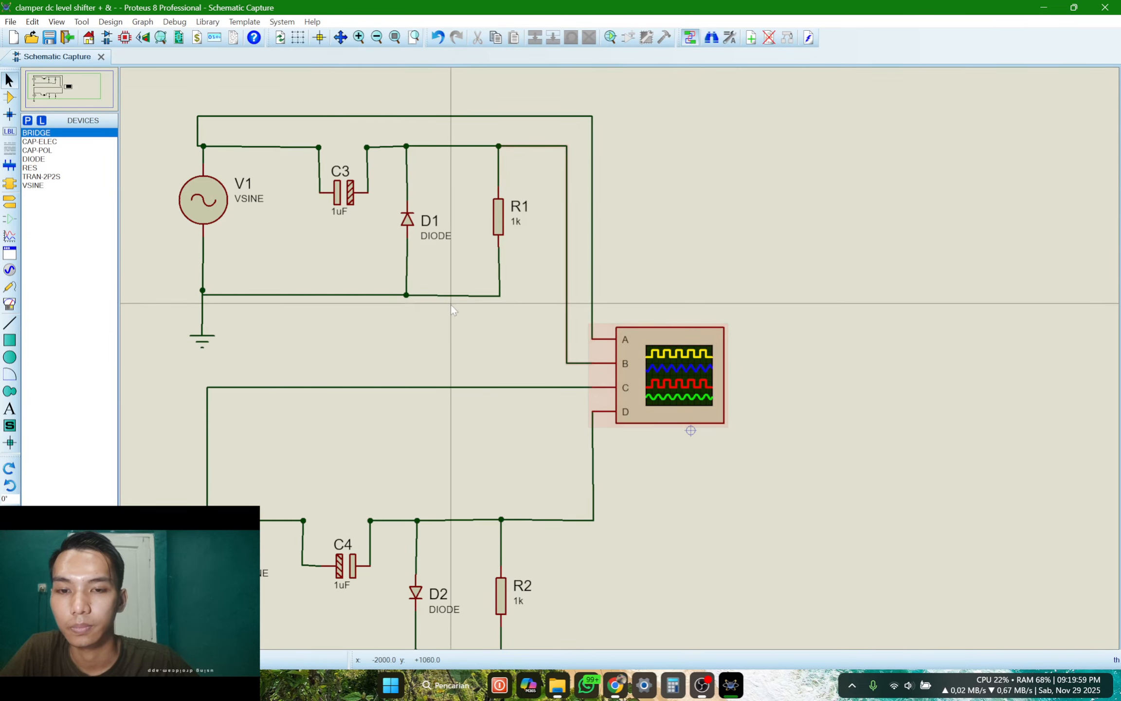
{"action": "left_click_drag", "start_coordinate": [450, 304], "coordinate": [542, 217]}
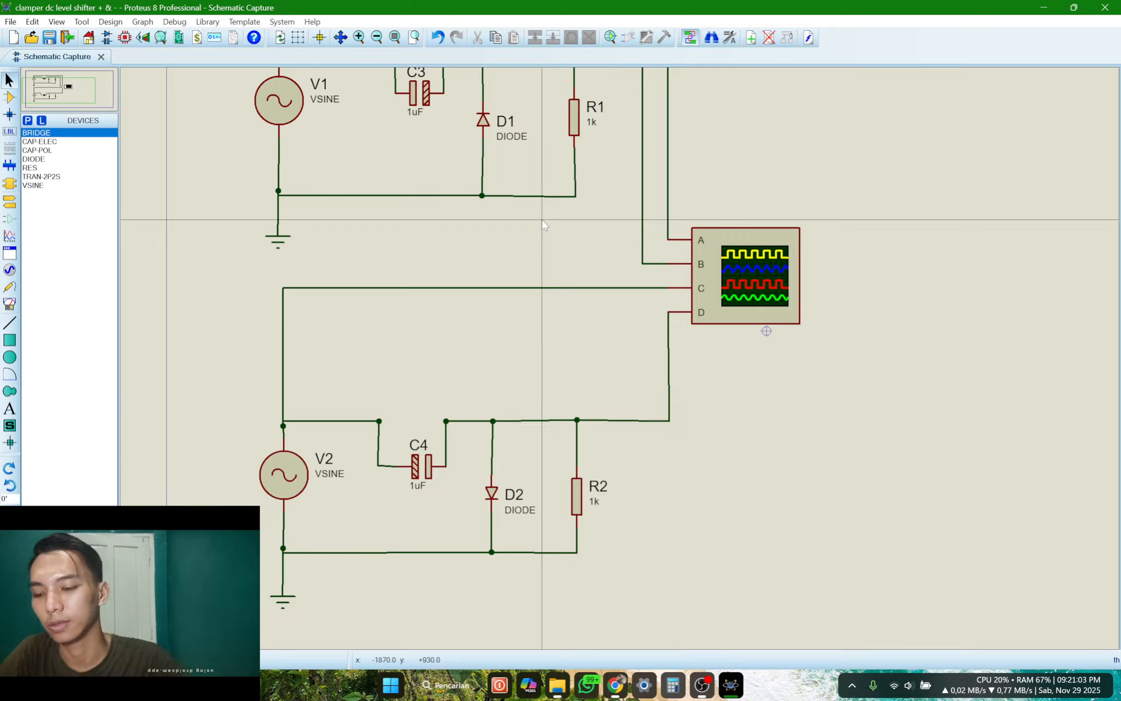
{"action": "left_click_drag", "start_coordinate": [543, 223], "coordinate": [557, 299]}
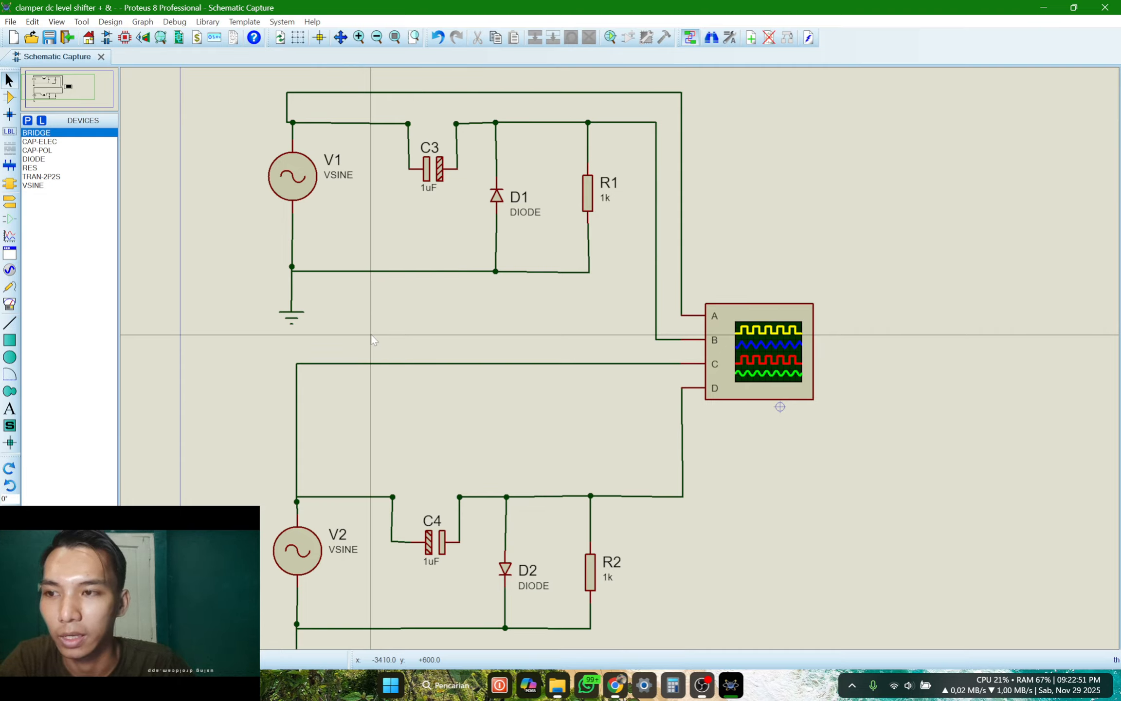
Step: Look up the V1 source's part in the device library with the keyword "vsine", then close the picker without adding it
{"action": "left_click", "coordinate": [297, 189]}
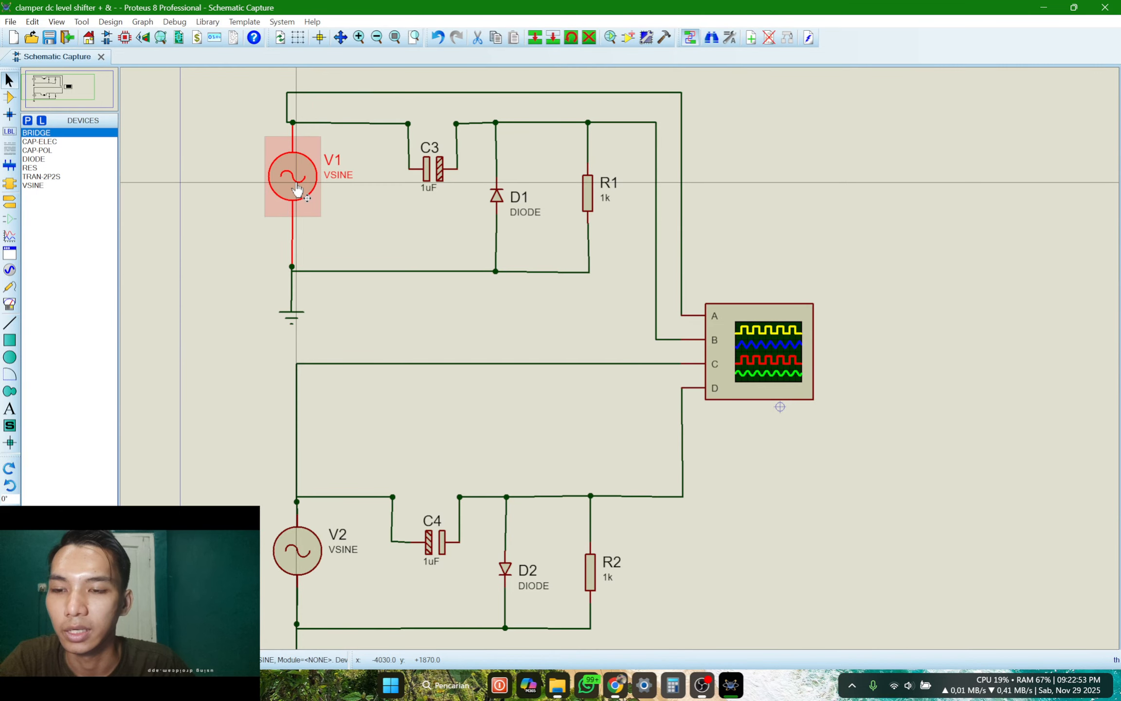
{"action": "left_click", "coordinate": [160, 139]}
{"action": "left_click", "coordinate": [27, 120]}
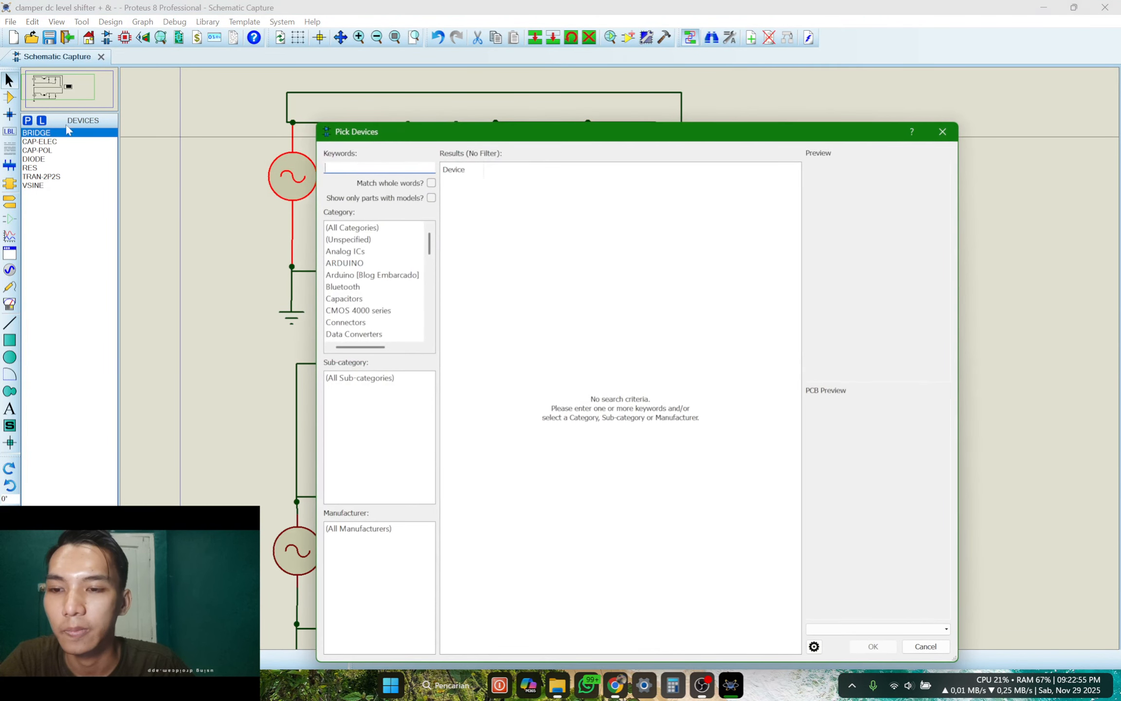
{"action": "type", "text": "v"}
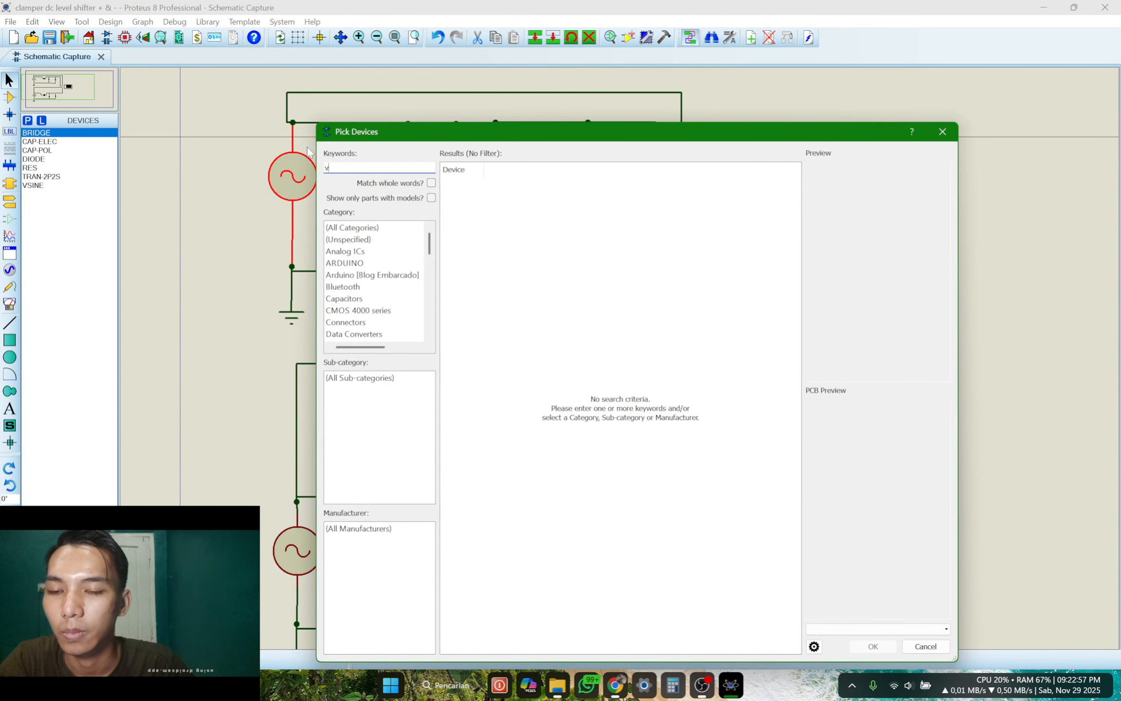
{"action": "type", "text": "sine"}
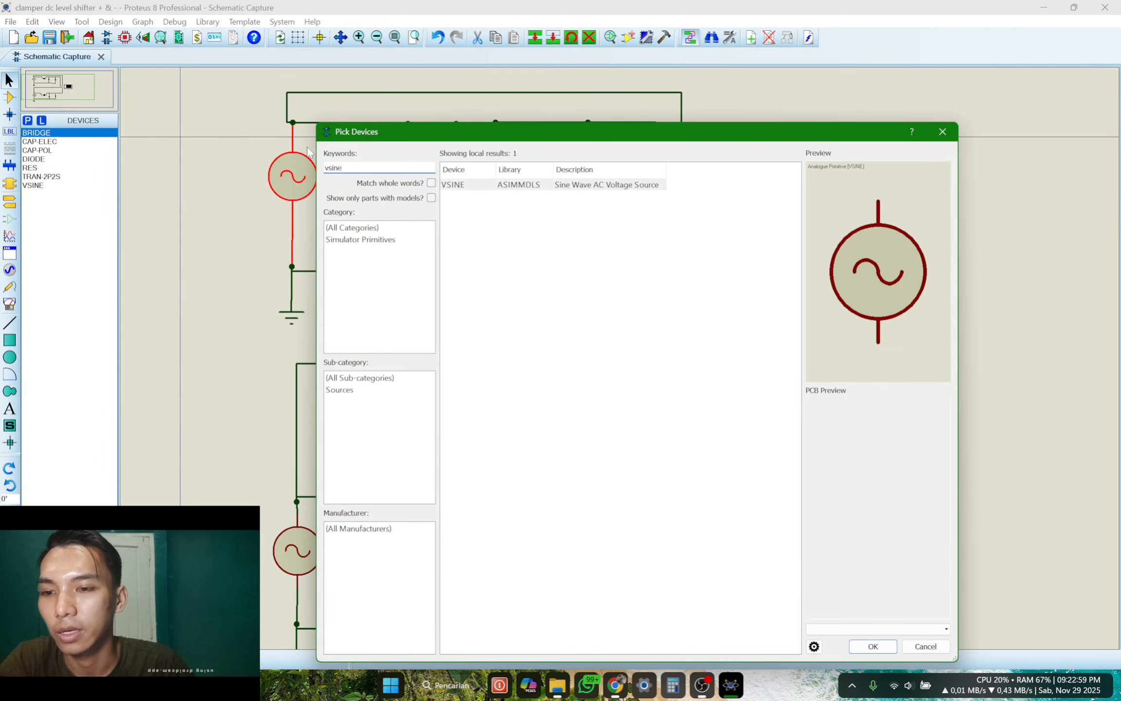
{"action": "left_click", "coordinate": [926, 646]}
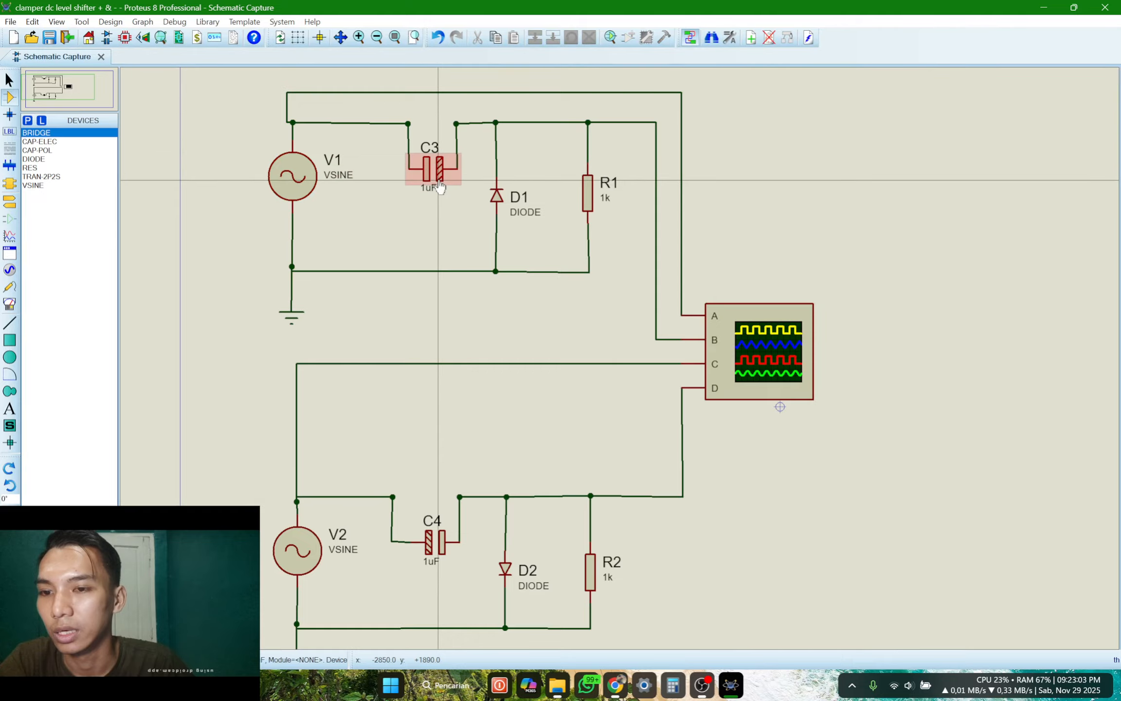
Step: Search the device library for "cap elec", preview the generic CAP-ELEC capacitor, and close the picker without adding it
{"action": "left_click", "coordinate": [39, 141]}
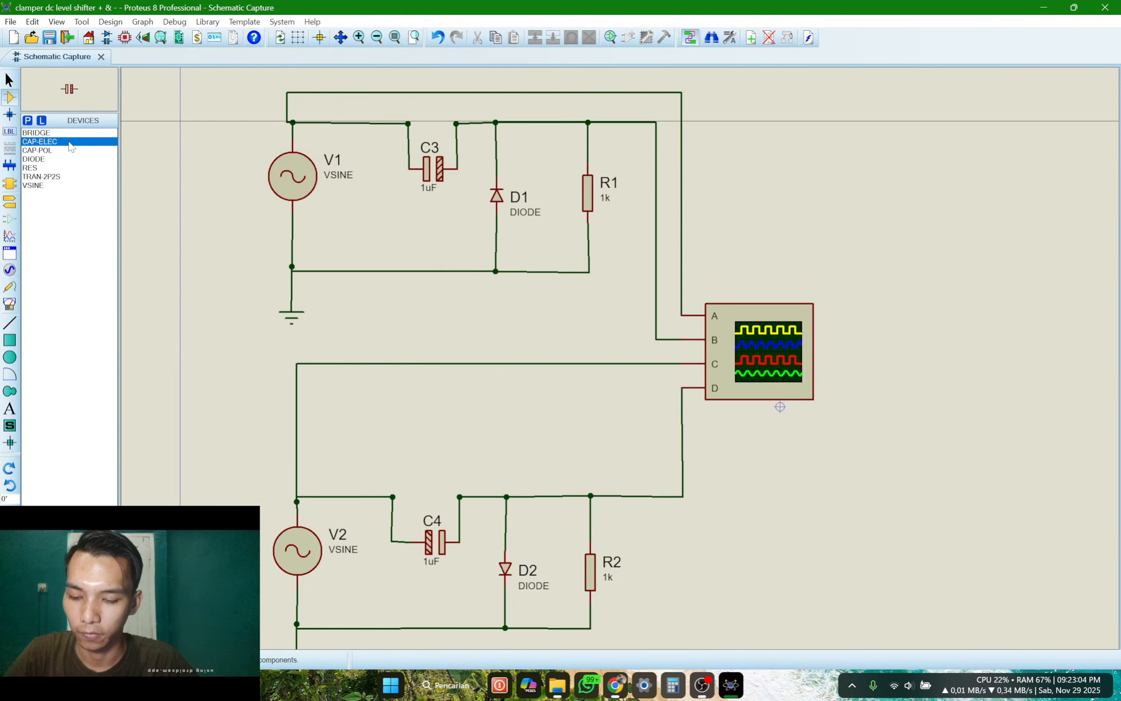
{"action": "left_click", "coordinate": [27, 121]}
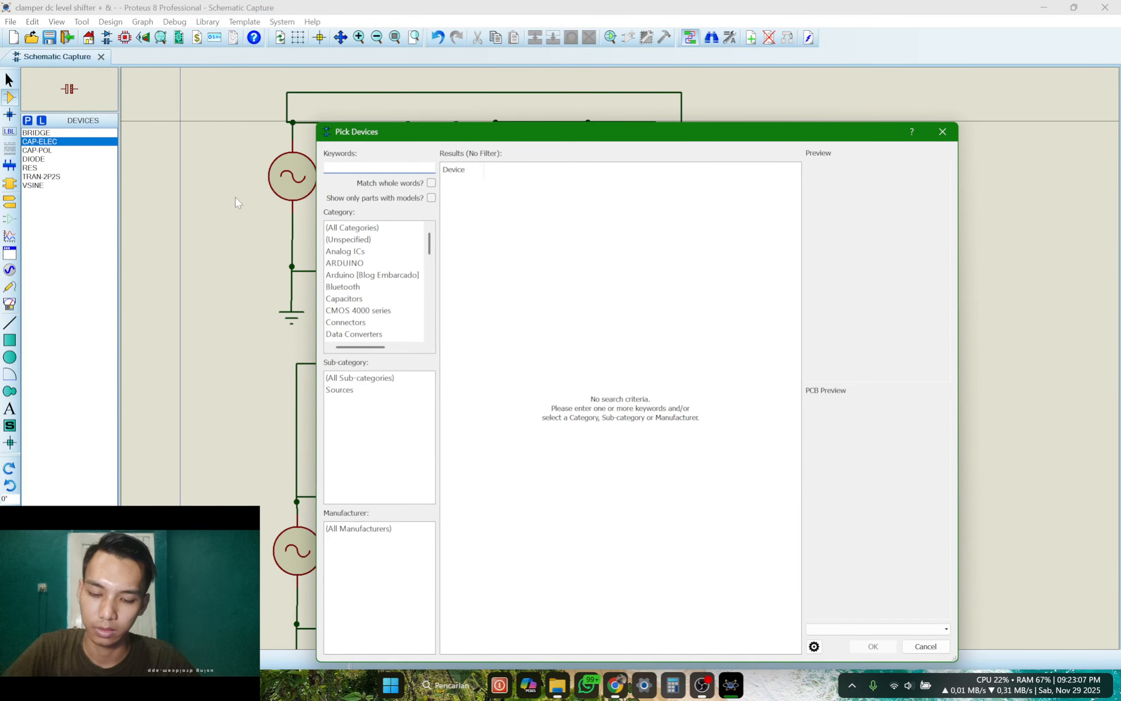
{"action": "type", "text": "cap"}
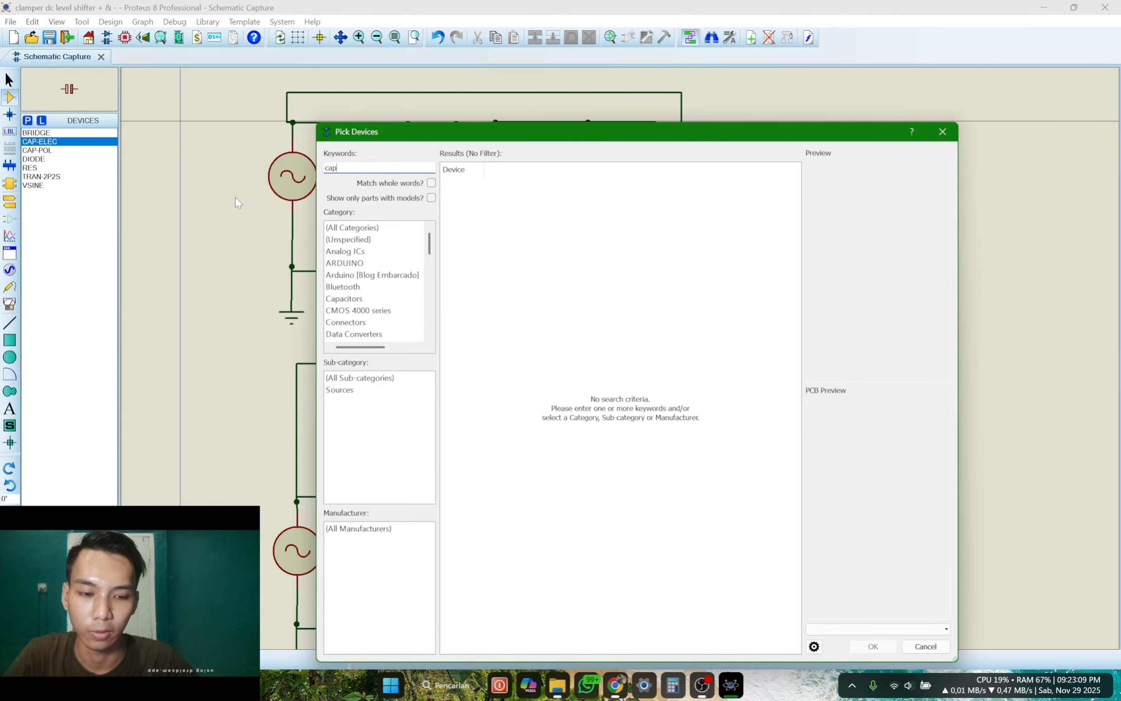
{"action": "type", "text": " elec"}
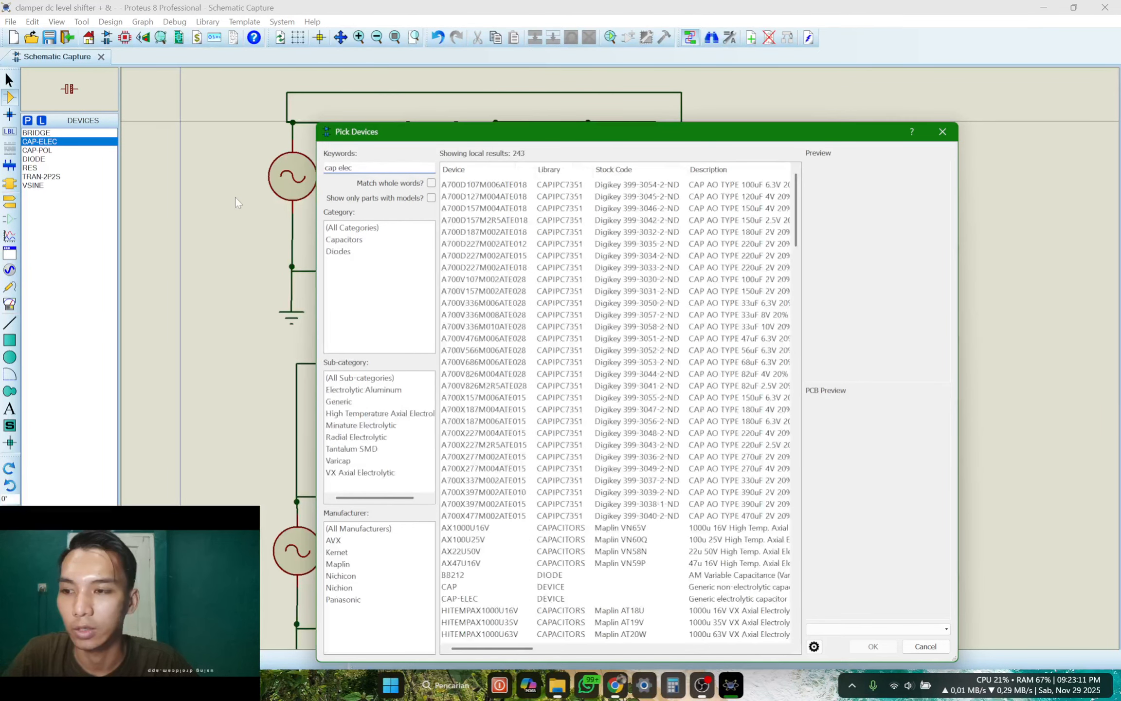
{"action": "scroll", "coordinate": [438, 331], "scroll_direction": "down", "scroll_amount": 4}
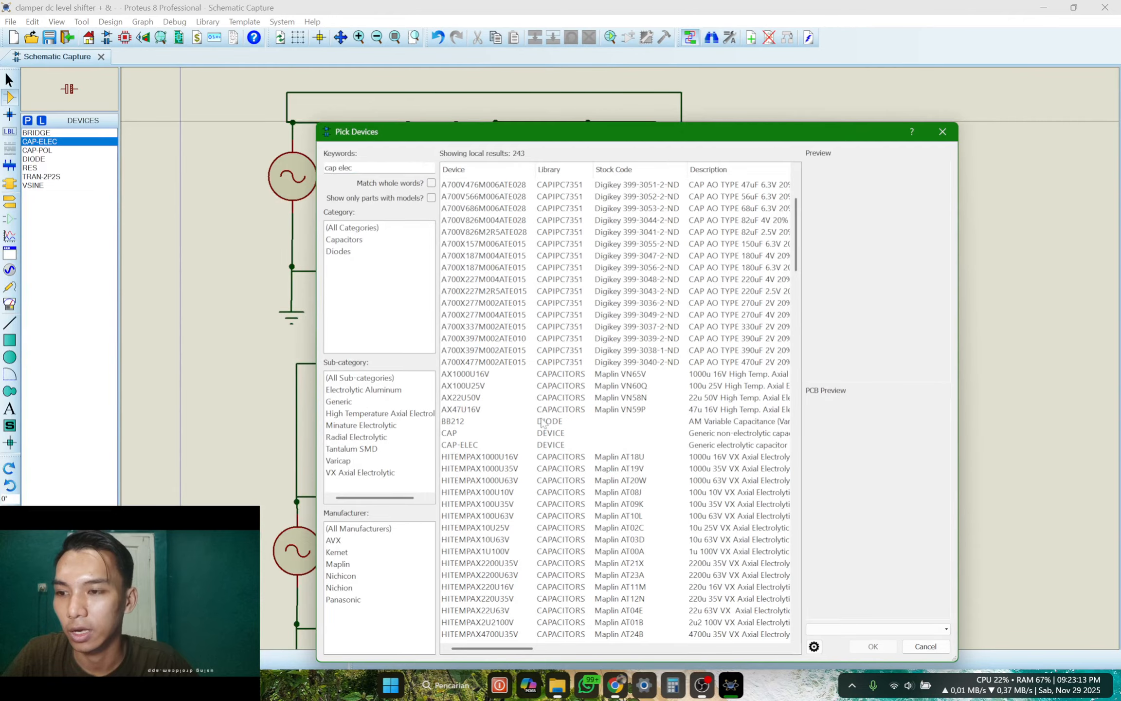
{"action": "left_click", "coordinate": [555, 446]}
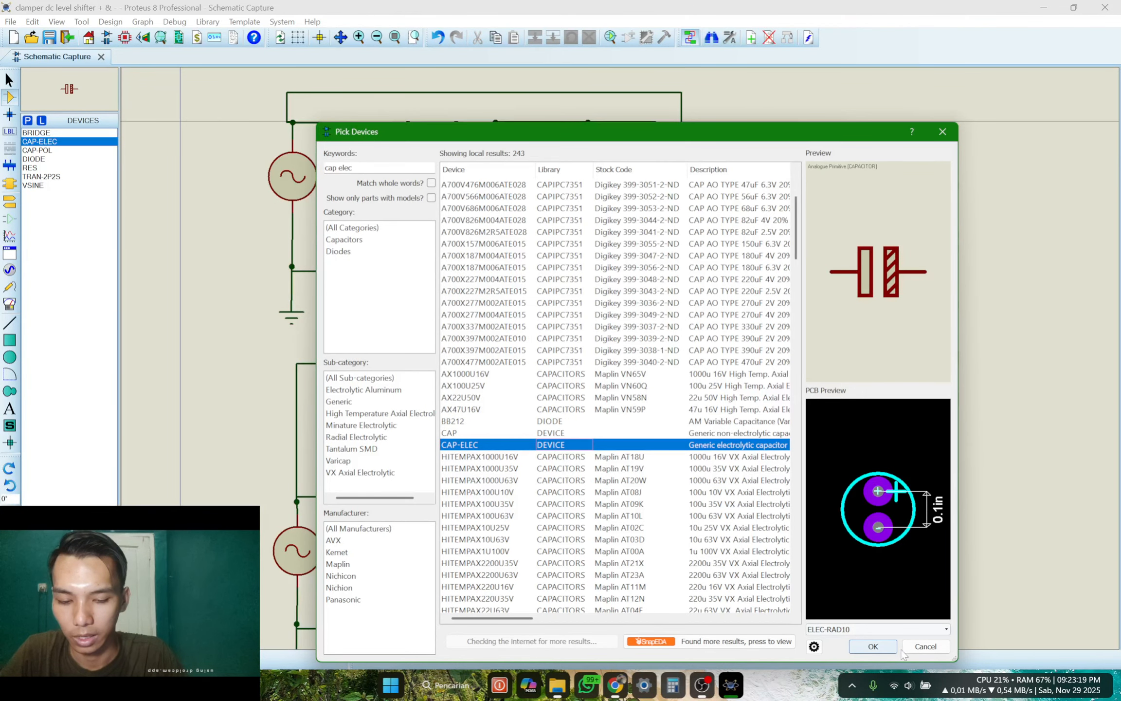
{"action": "left_click", "coordinate": [925, 646]}
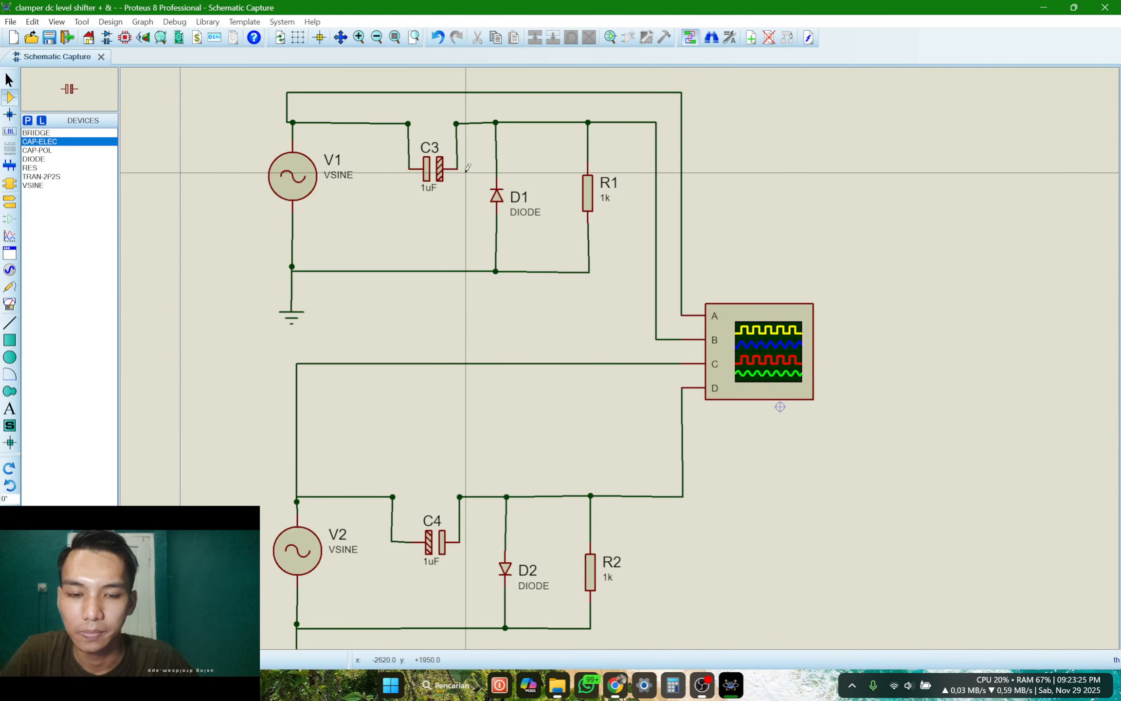
Step: Search the device library for "diode" to show the part used for D1, then close the picker without adding it
{"action": "left_click", "coordinate": [498, 204]}
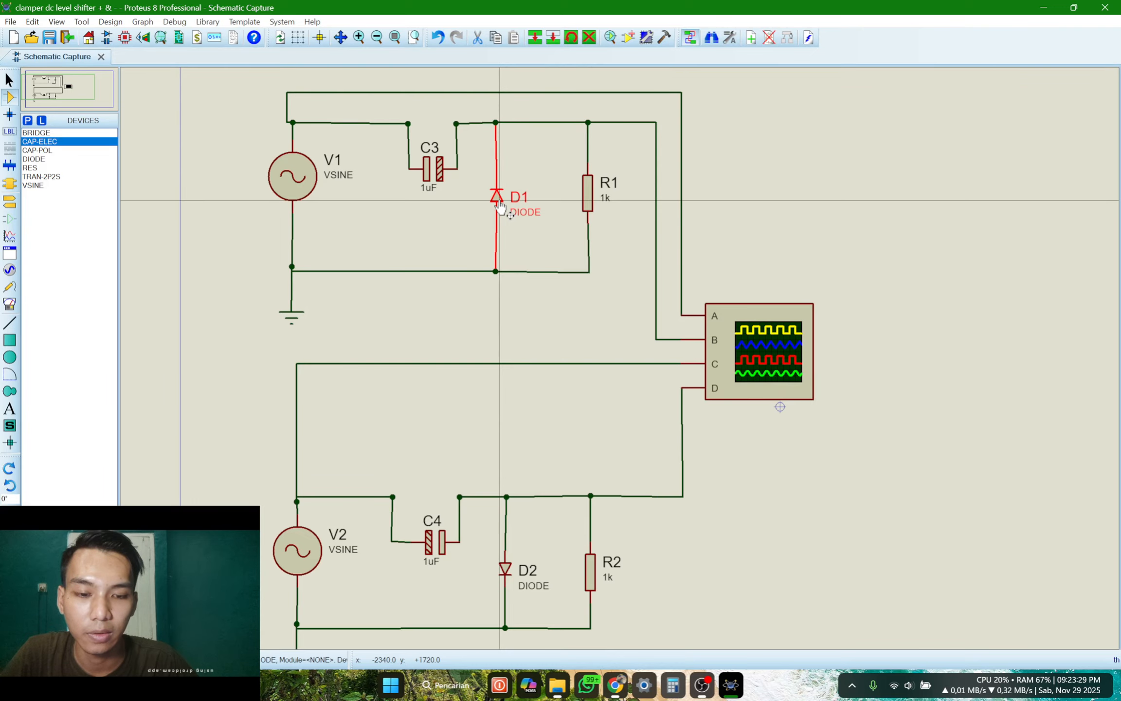
{"action": "left_click", "coordinate": [27, 122]}
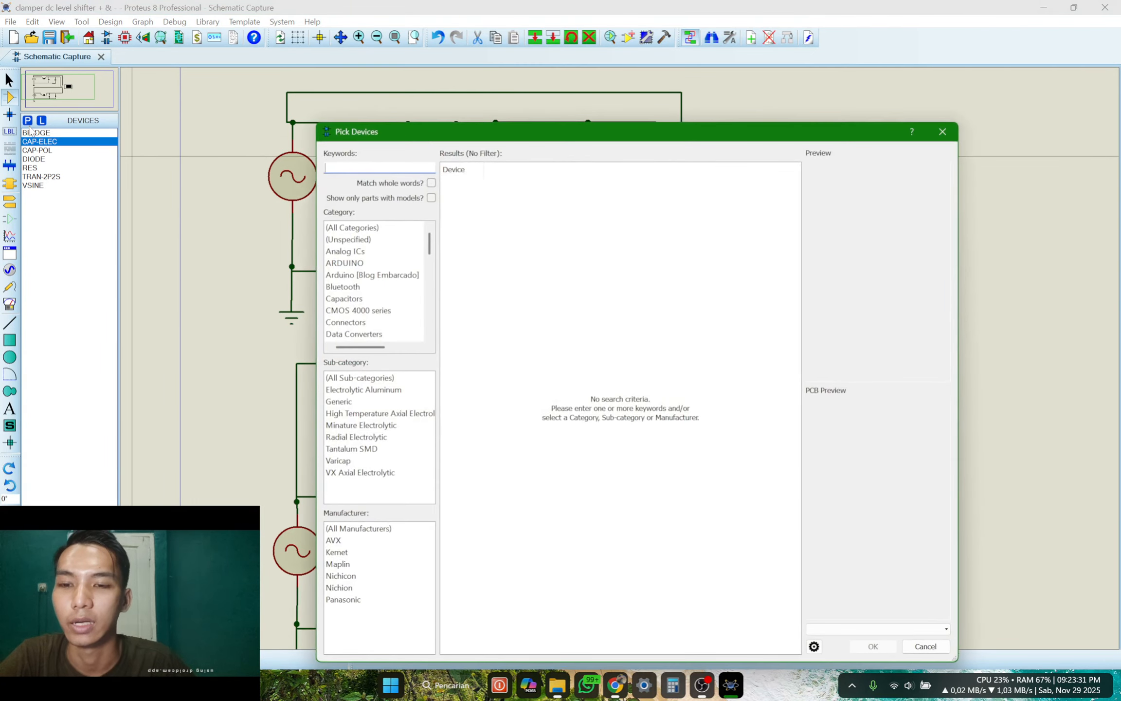
{"action": "type", "text": "diode"}
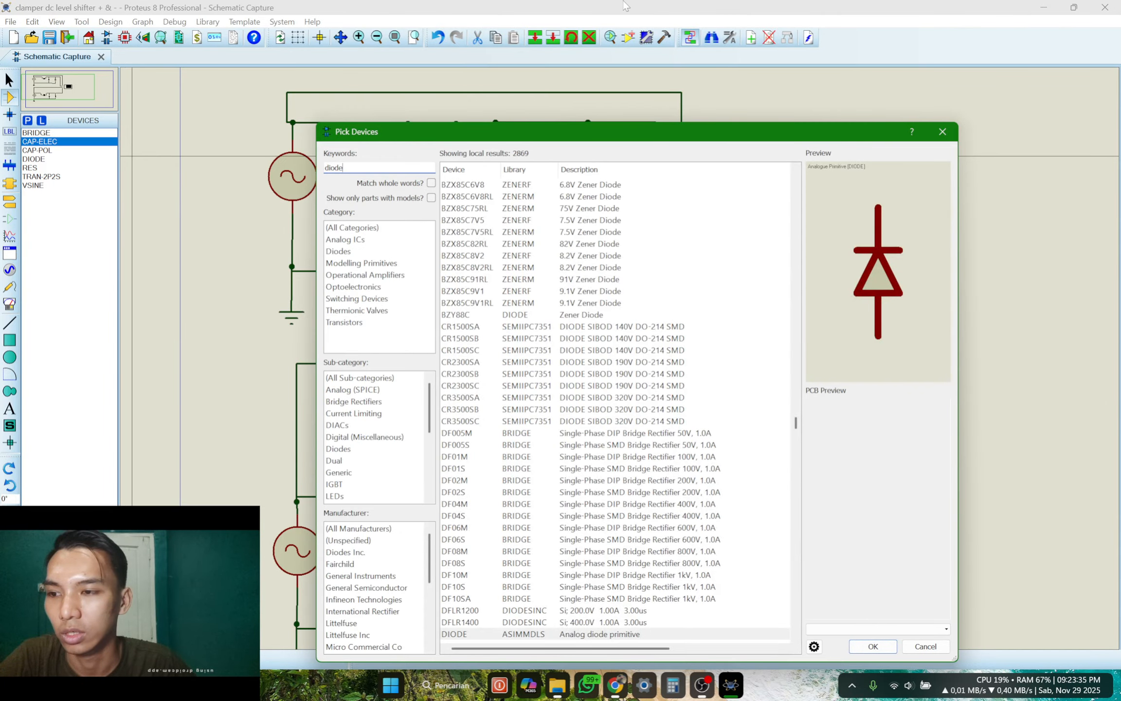
{"action": "left_click", "coordinate": [944, 131]}
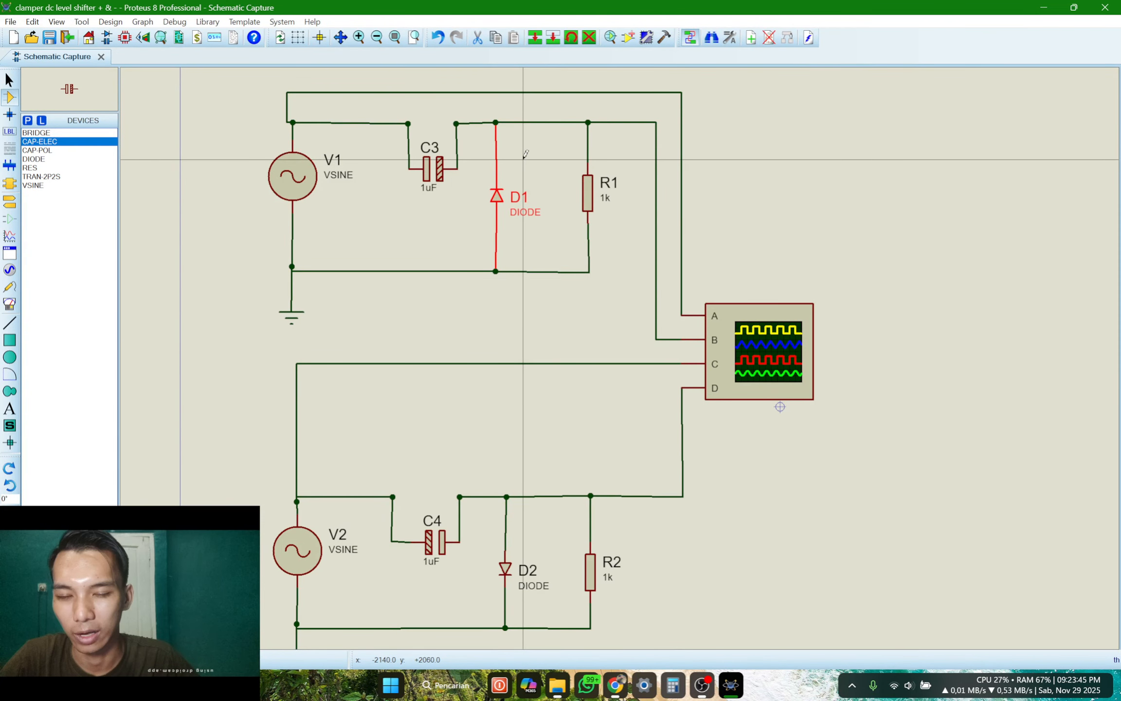
Step: Open capacitor C3's properties to check its capacitance, then close them without changes
{"action": "scroll", "coordinate": [429, 190], "scroll_direction": "up", "scroll_amount": 1}
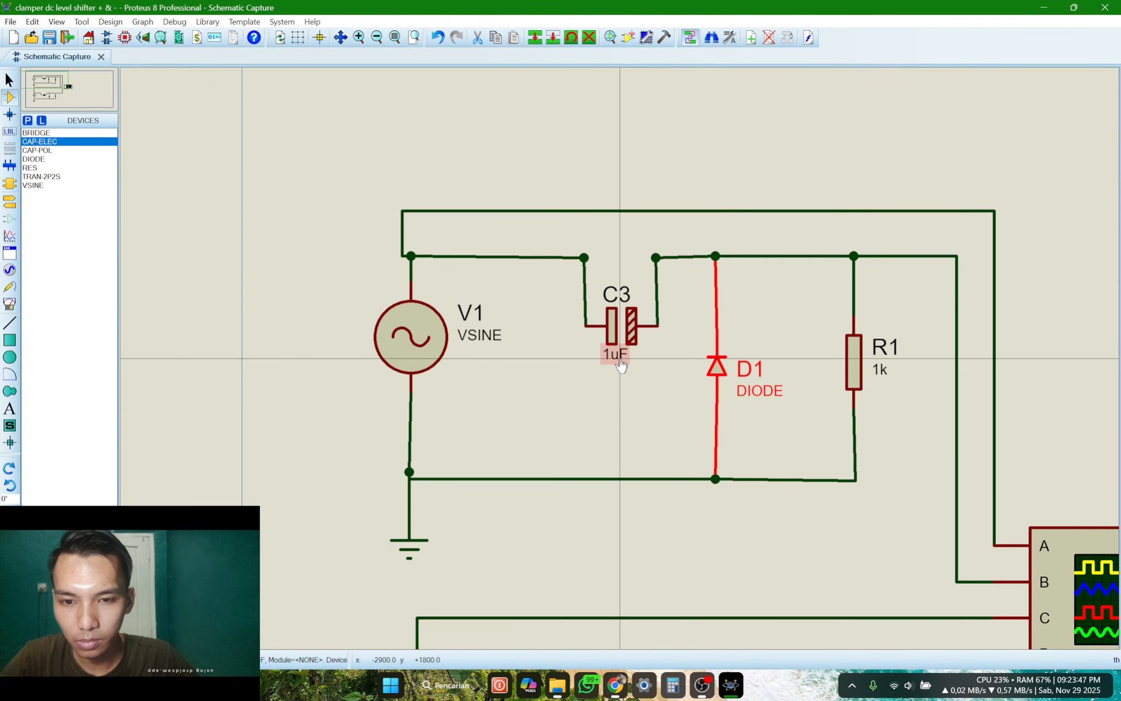
{"action": "middle_click", "coordinate": [666, 362]}
{"action": "left_click", "coordinate": [516, 223]}
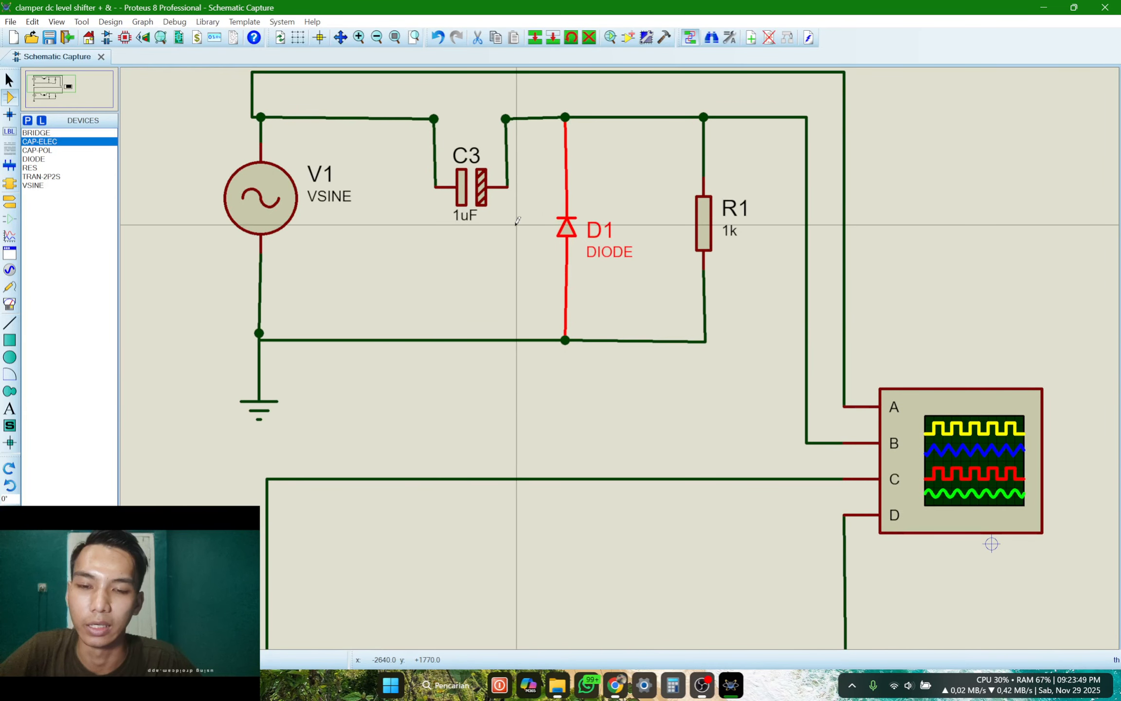
{"action": "scroll", "coordinate": [516, 223], "scroll_direction": "up", "scroll_amount": 1}
{"action": "right_click", "coordinate": [567, 287]}
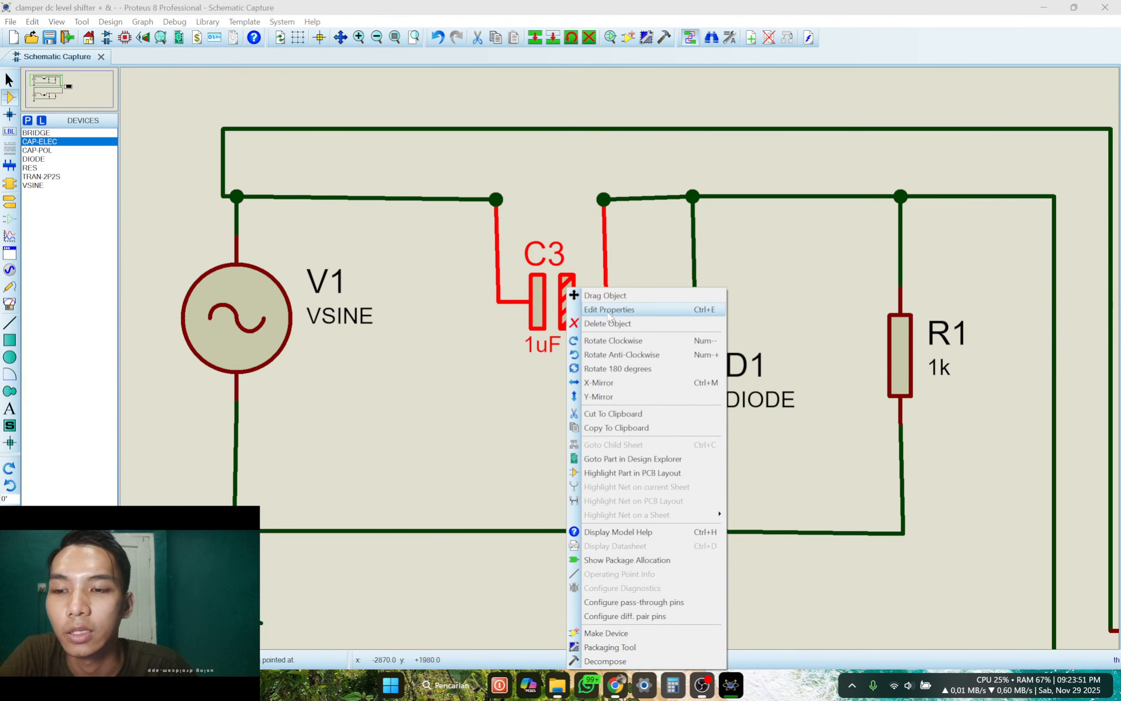
{"action": "left_click", "coordinate": [609, 312]}
{"action": "left_click", "coordinate": [494, 255]}
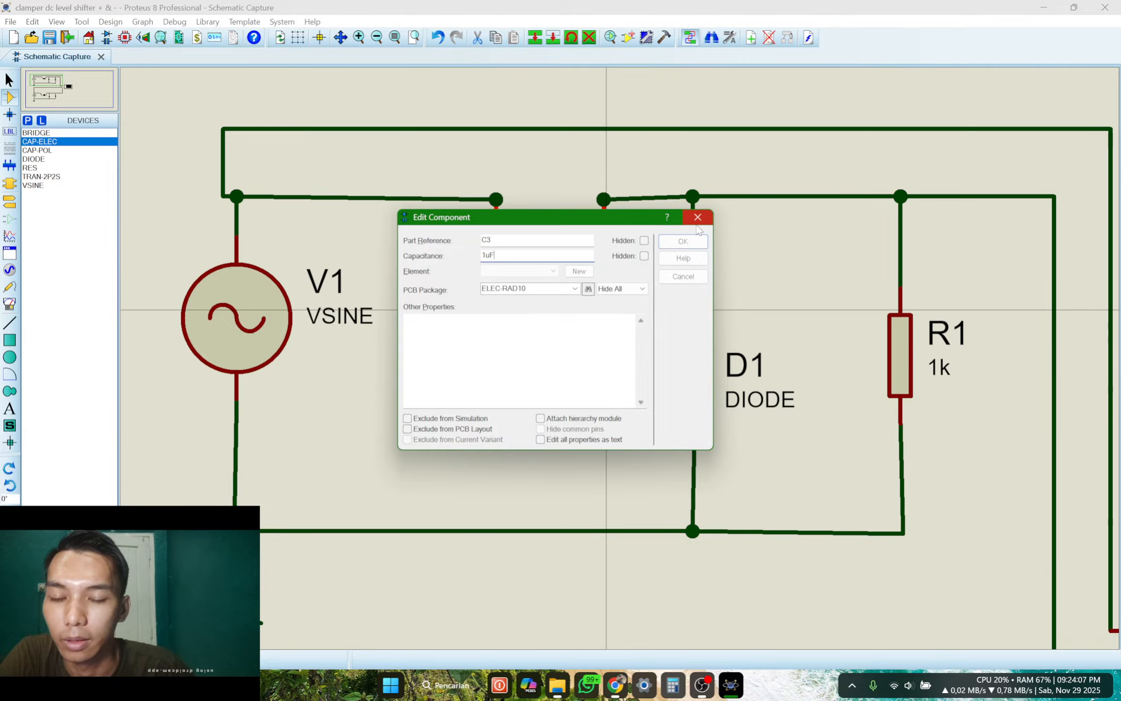
{"action": "left_click", "coordinate": [697, 222]}
Step: Open diode D1's properties to check its part value and model settings, then close them without changes
{"action": "scroll", "coordinate": [680, 268], "scroll_direction": "down", "scroll_amount": 1}
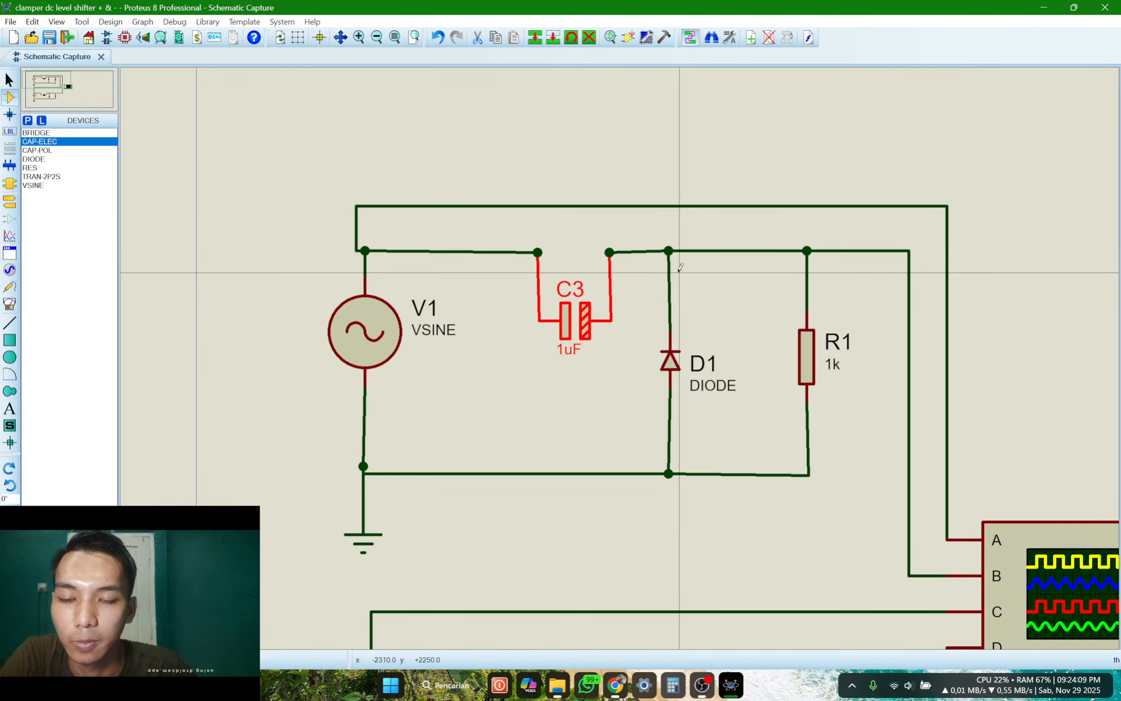
{"action": "scroll", "coordinate": [680, 267], "scroll_direction": "down", "scroll_amount": 2}
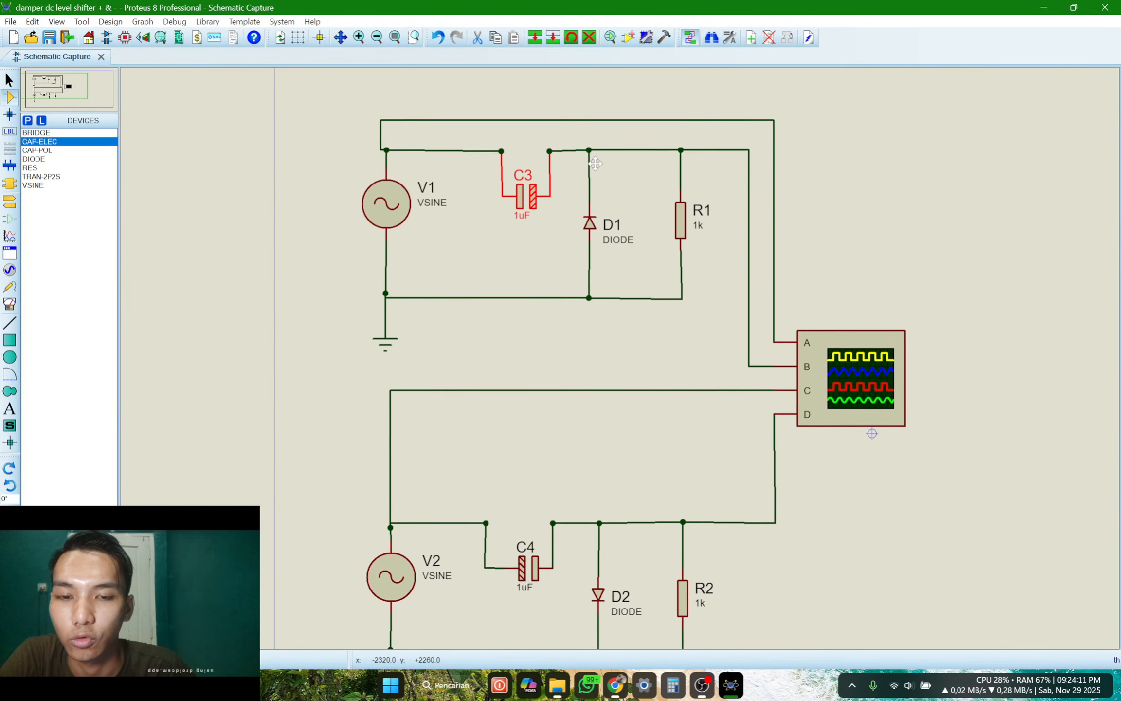
{"action": "left_click", "coordinate": [592, 155]}
{"action": "right_click", "coordinate": [590, 229]}
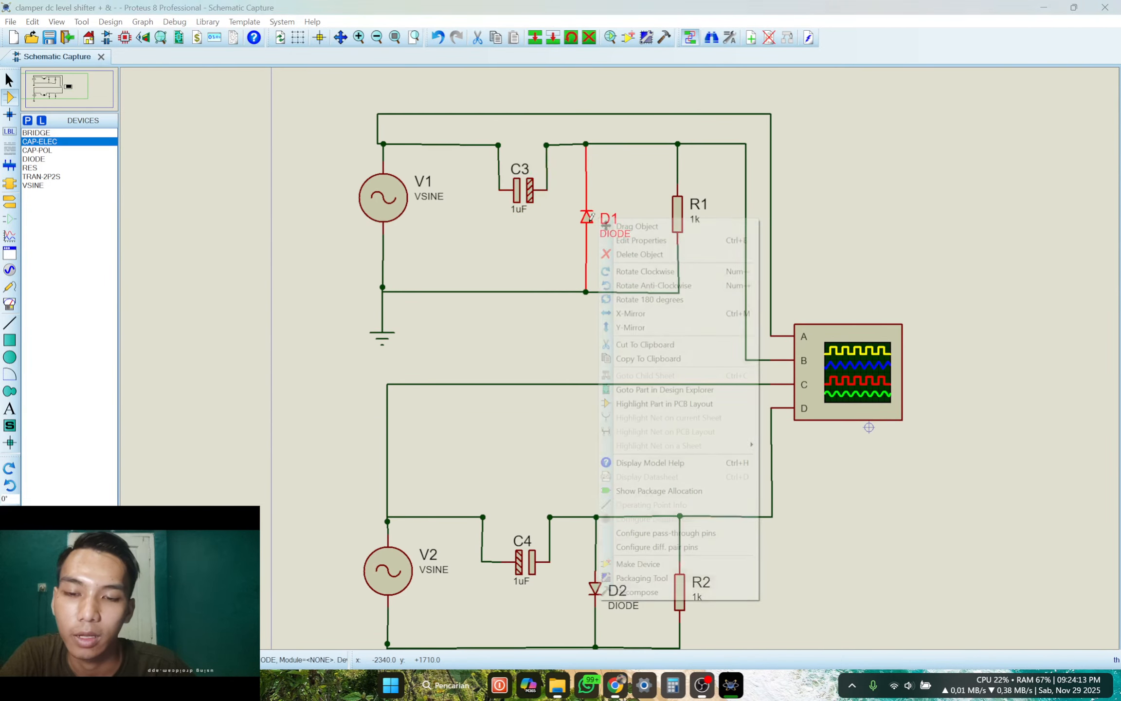
{"action": "left_click", "coordinate": [609, 243]}
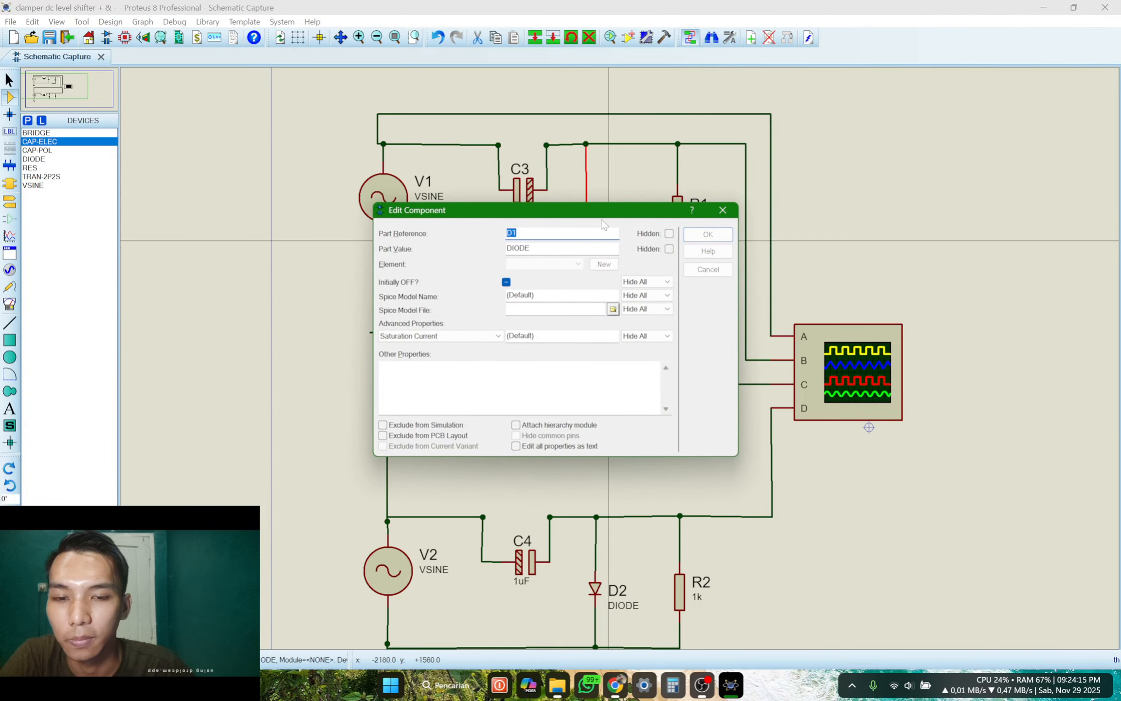
{"action": "left_click", "coordinate": [723, 210]}
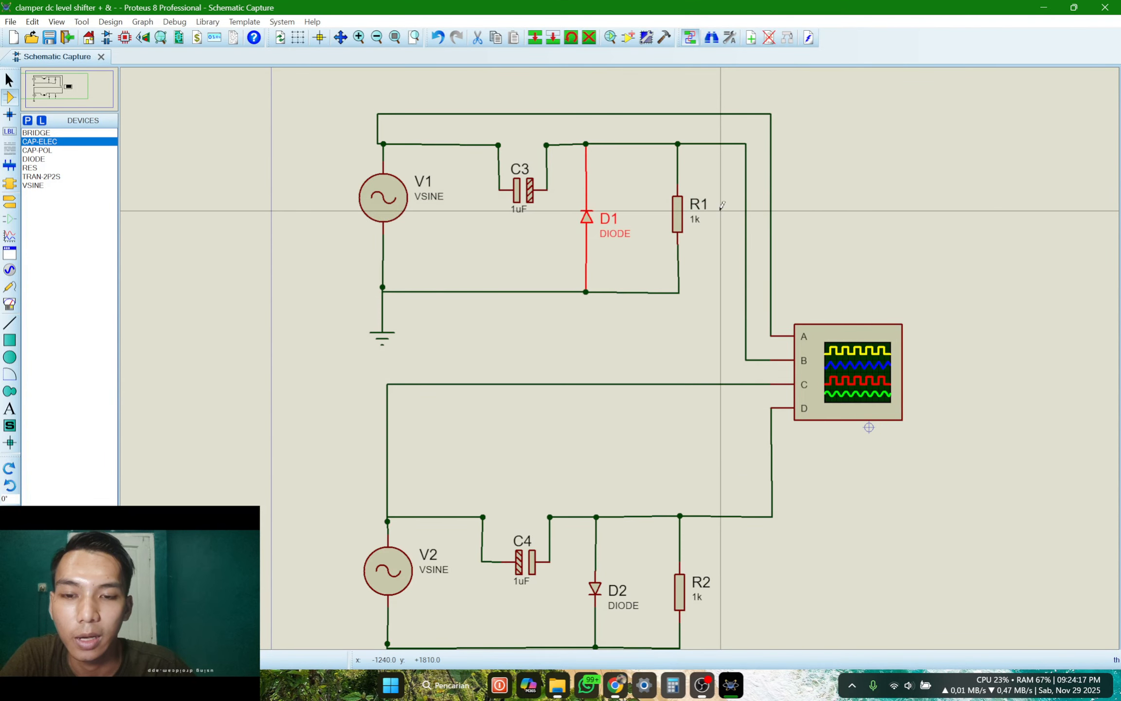
Step: Search the device library for "diode" again, browse the matching parts, then close the picker without adding any and deselect D1
{"action": "left_click", "coordinate": [28, 122]}
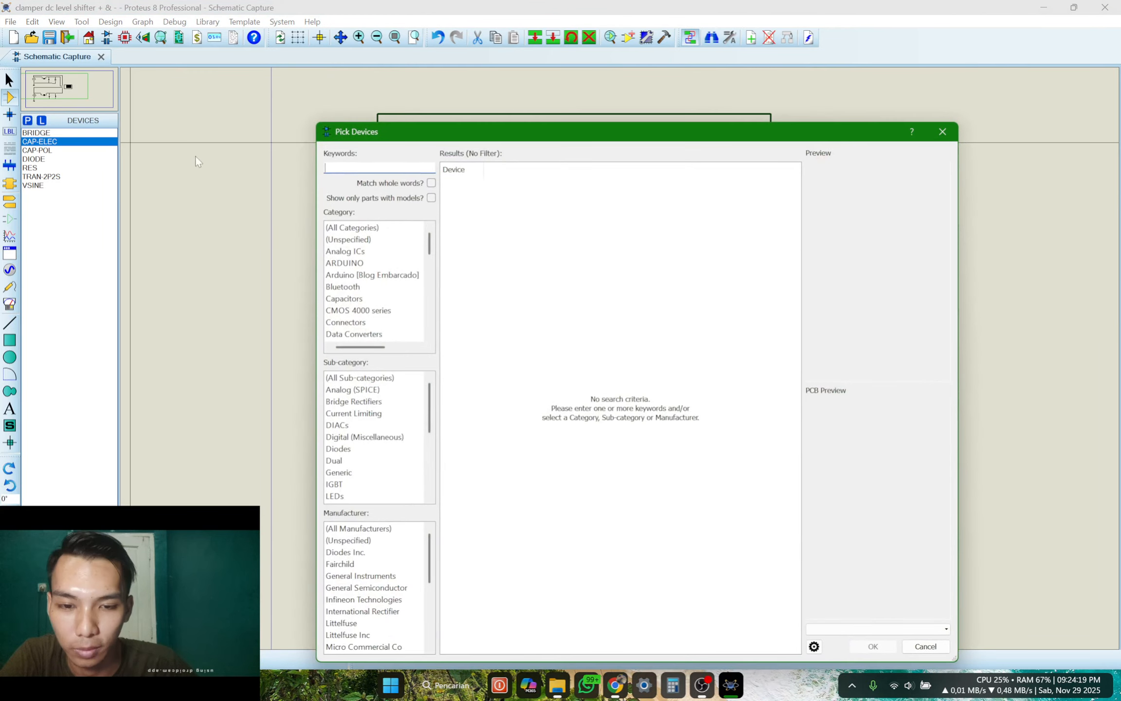
{"action": "type", "text": "diode"}
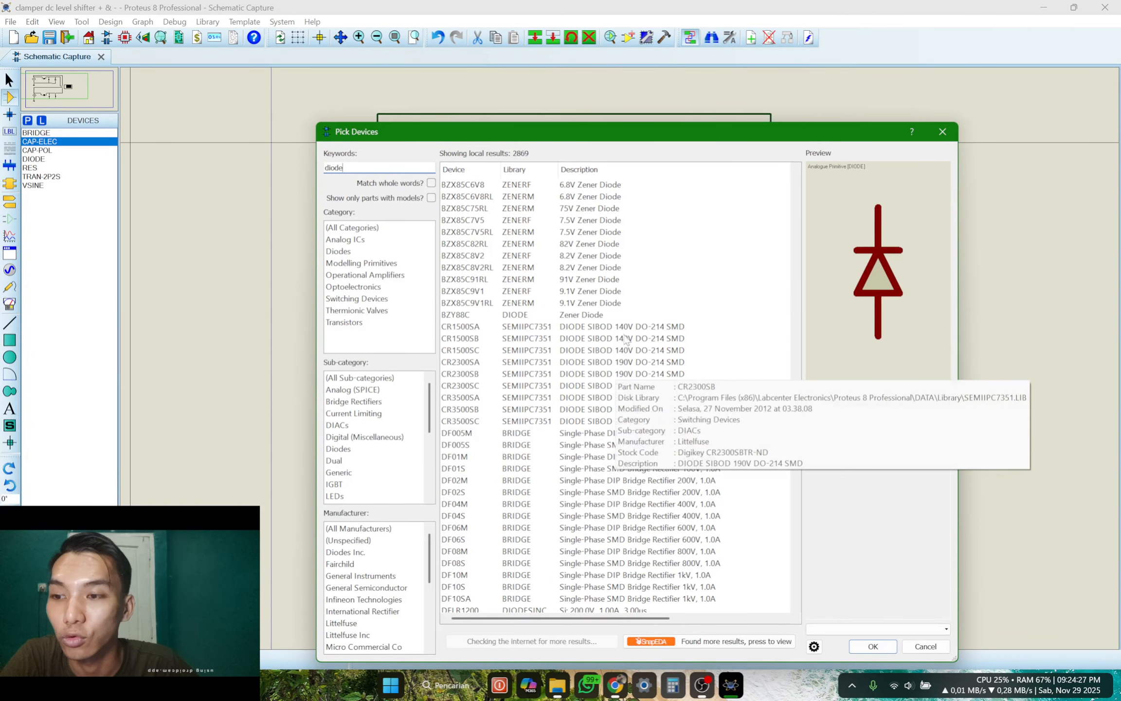
{"action": "scroll", "coordinate": [598, 480], "scroll_direction": "down", "scroll_amount": 8}
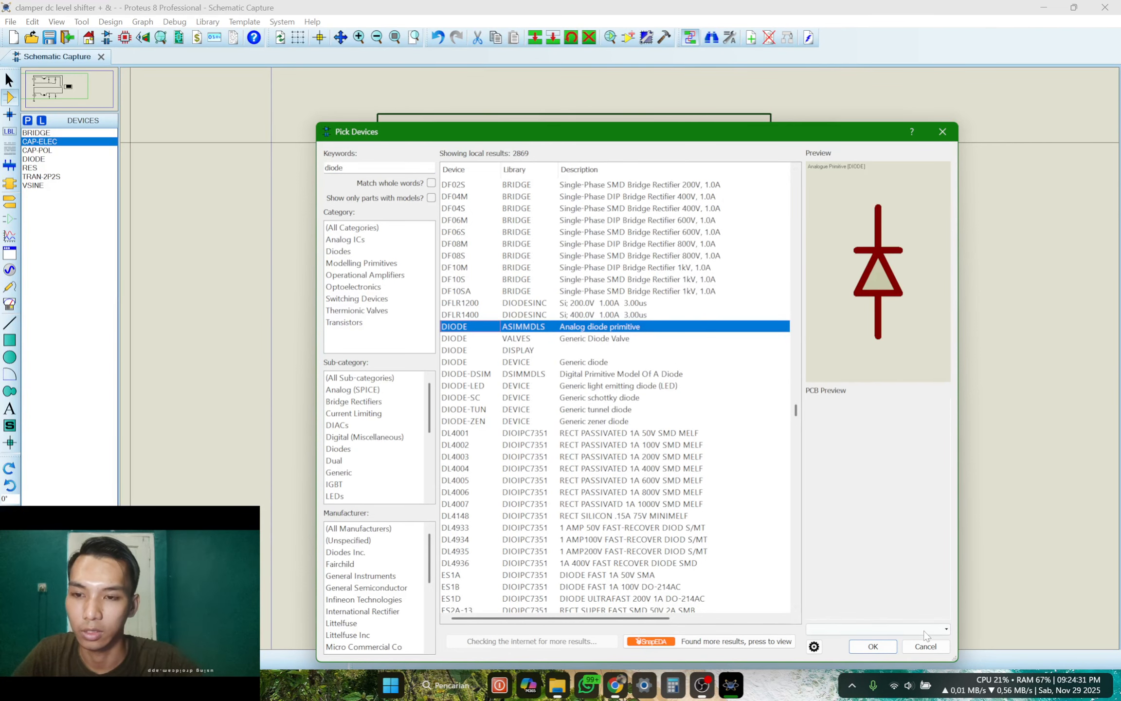
{"action": "left_click", "coordinate": [926, 647]}
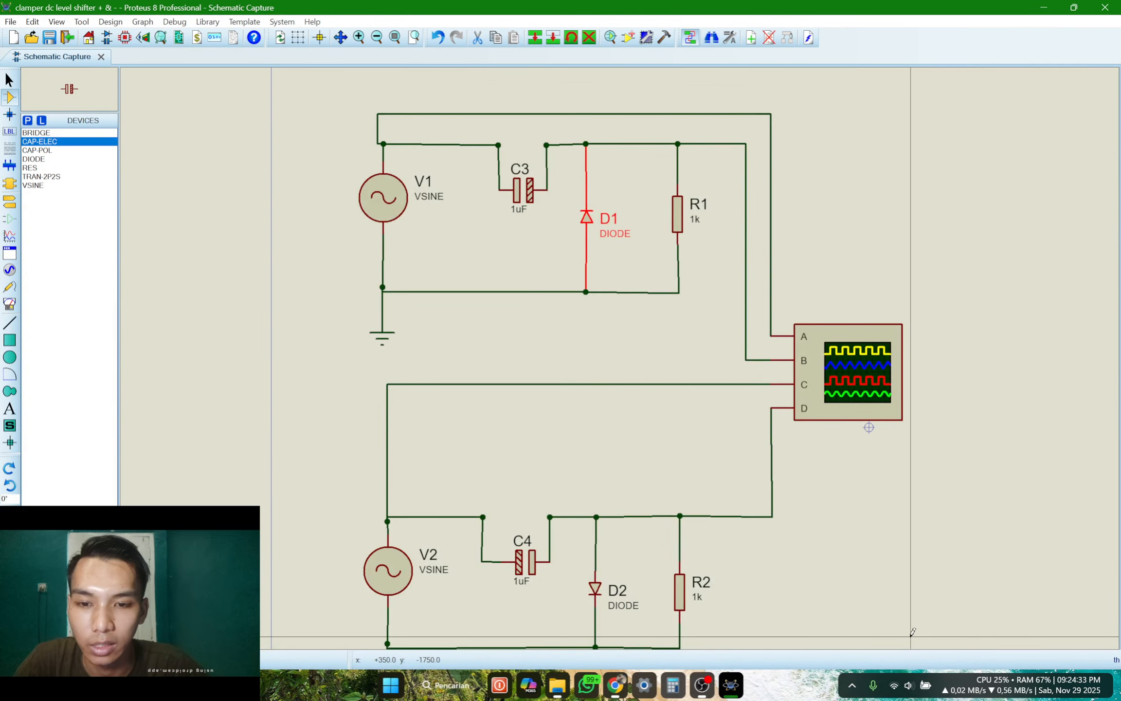
{"action": "left_click", "coordinate": [658, 322]}
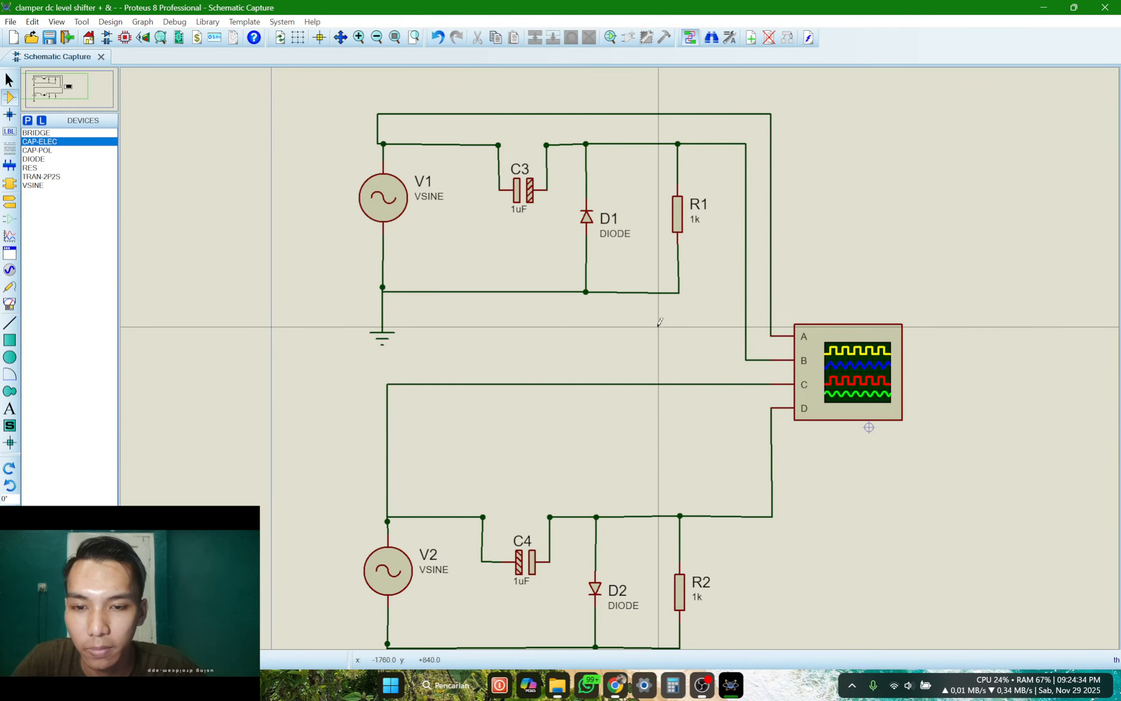
Step: Open resistor R1's properties to check its resistance, then close them without changes
{"action": "right_click", "coordinate": [674, 226]}
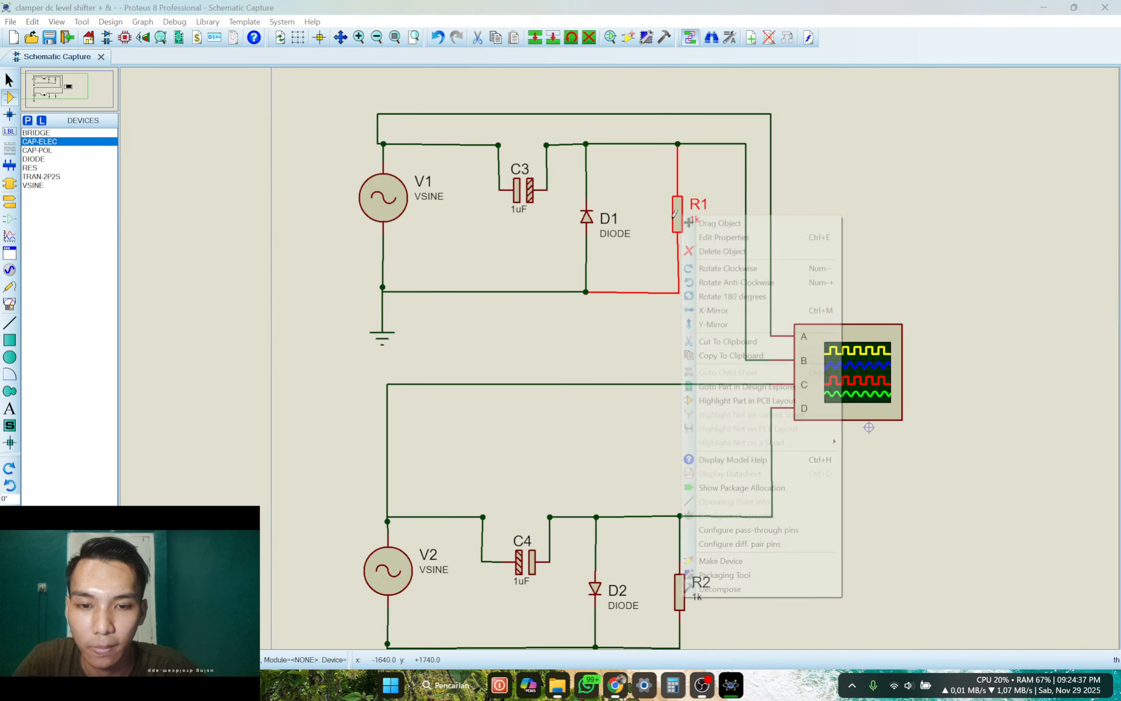
{"action": "left_click", "coordinate": [687, 239]}
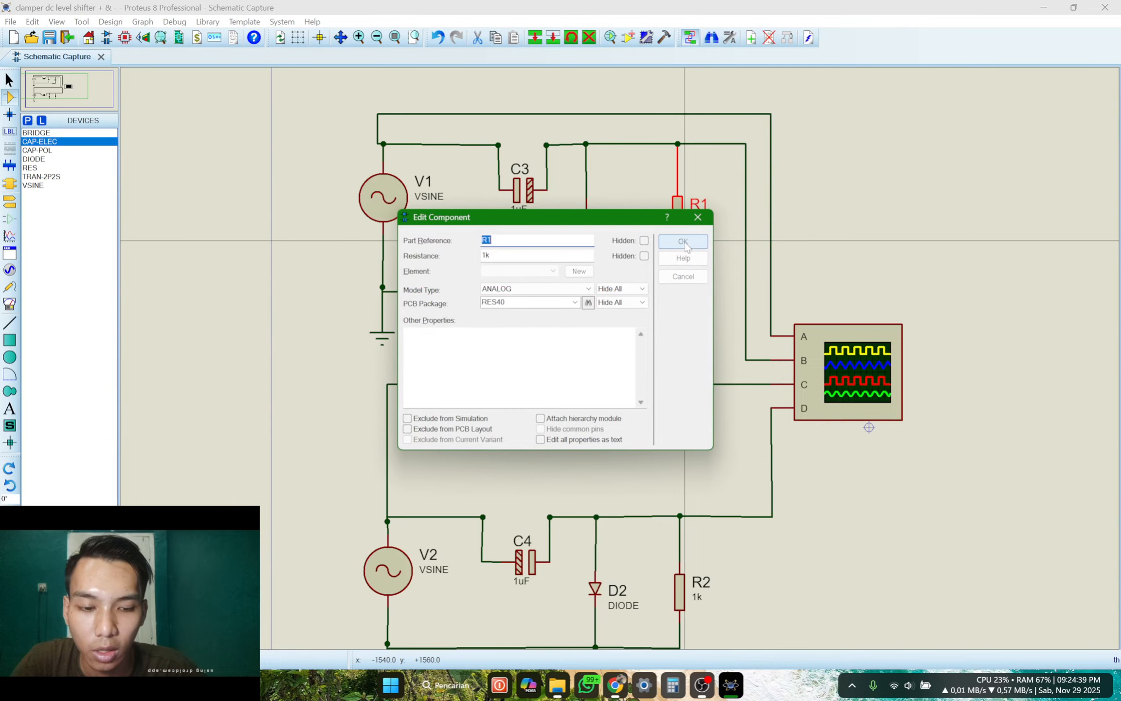
{"action": "left_click", "coordinate": [516, 256]}
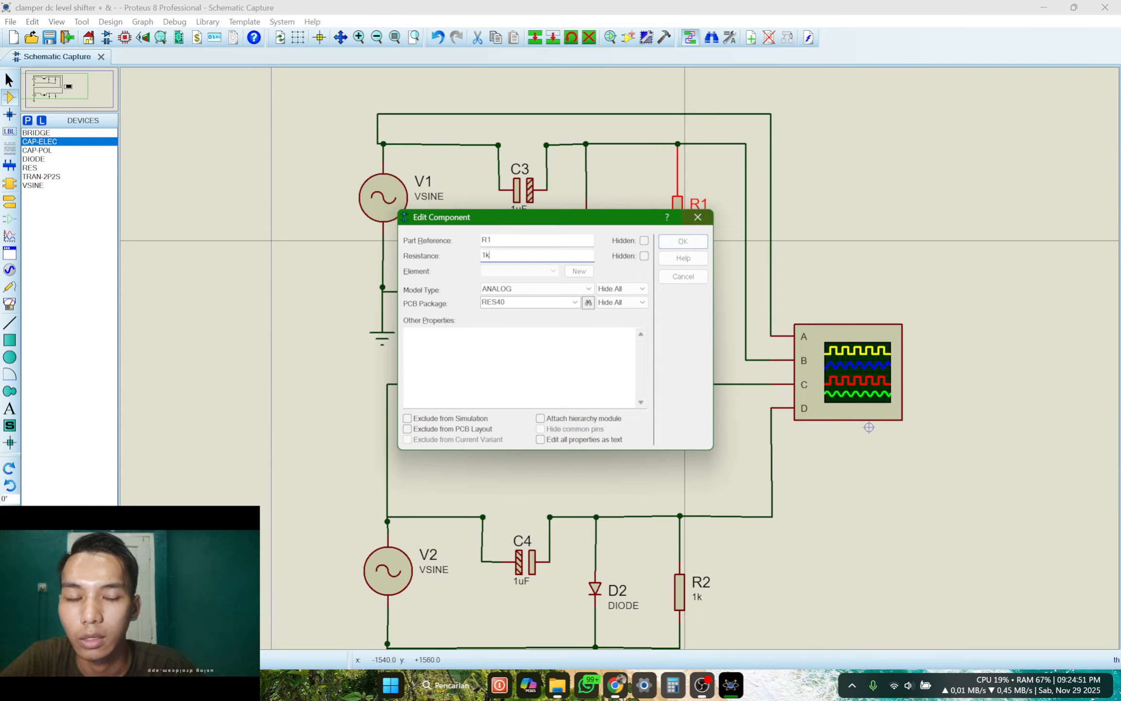
{"action": "left_click", "coordinate": [699, 219]}
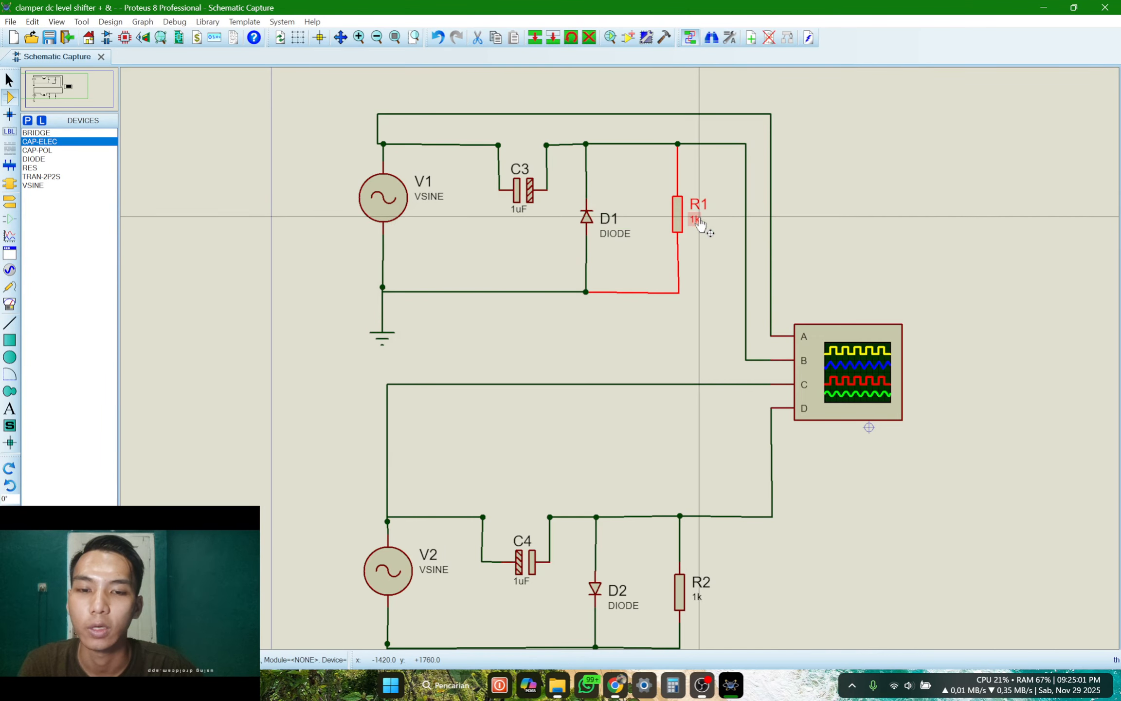
Step: Fit both clamper circuits in view and run the simulation to display their oscilloscope waveforms
{"action": "scroll", "coordinate": [665, 314], "scroll_direction": "down", "scroll_amount": 2}
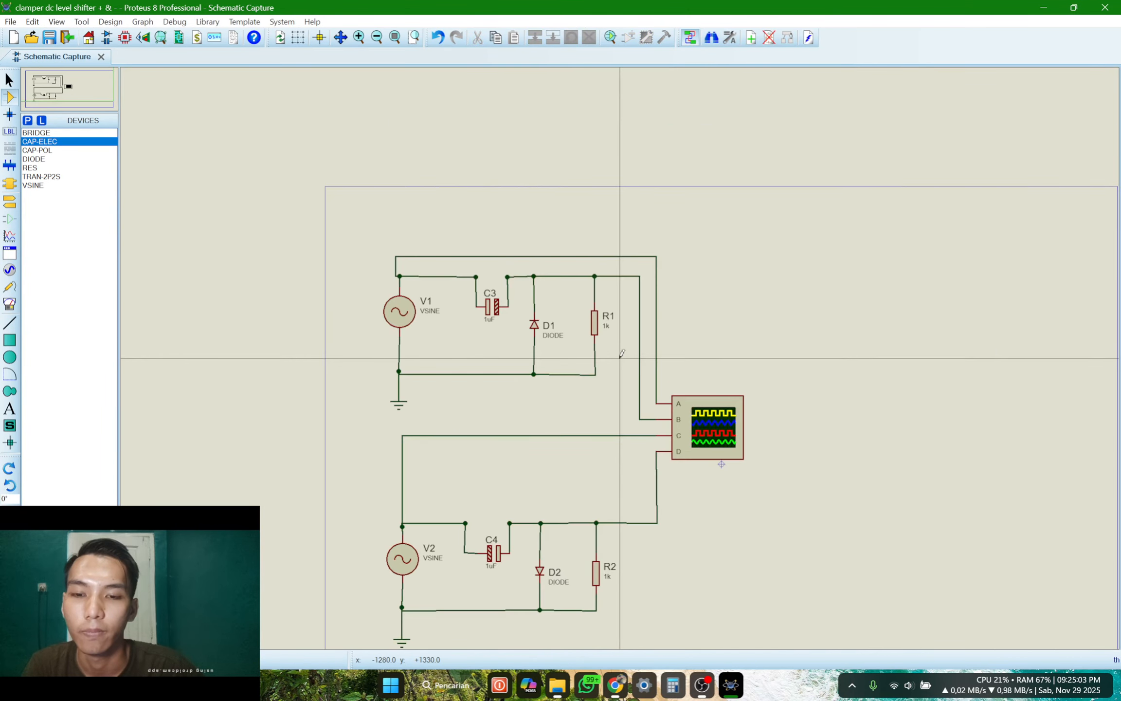
{"action": "scroll", "coordinate": [623, 239], "scroll_direction": "up", "scroll_amount": 2}
{"action": "key", "text": "x"}
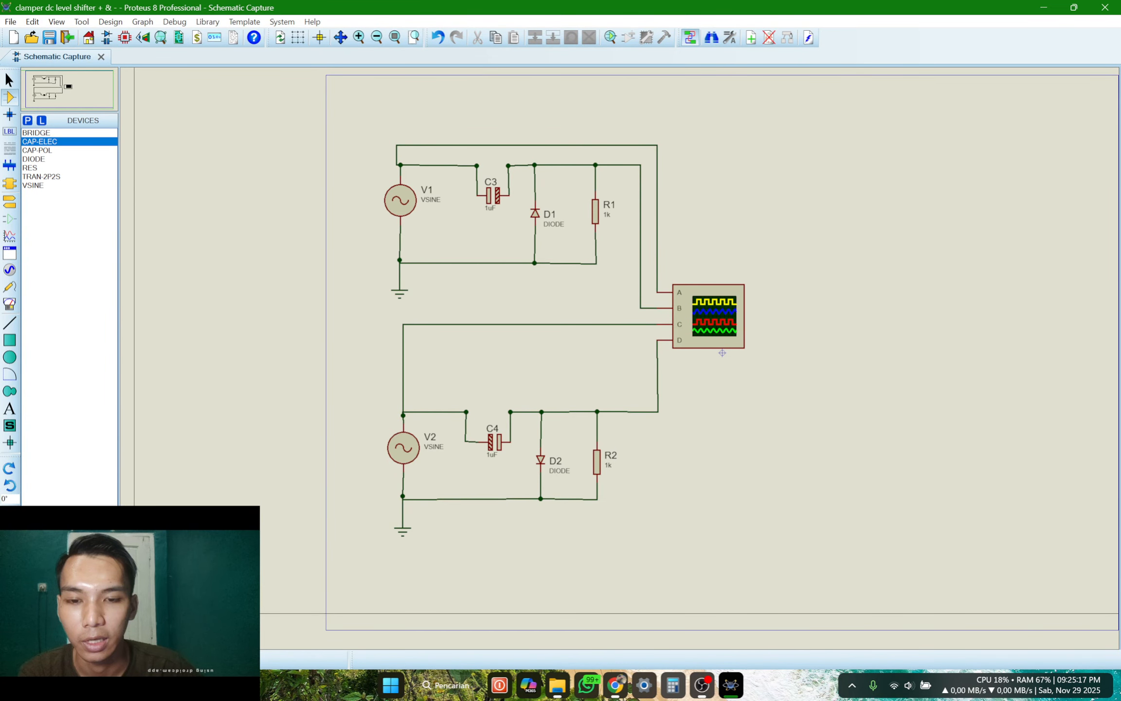
{"action": "key", "text": "F12"}
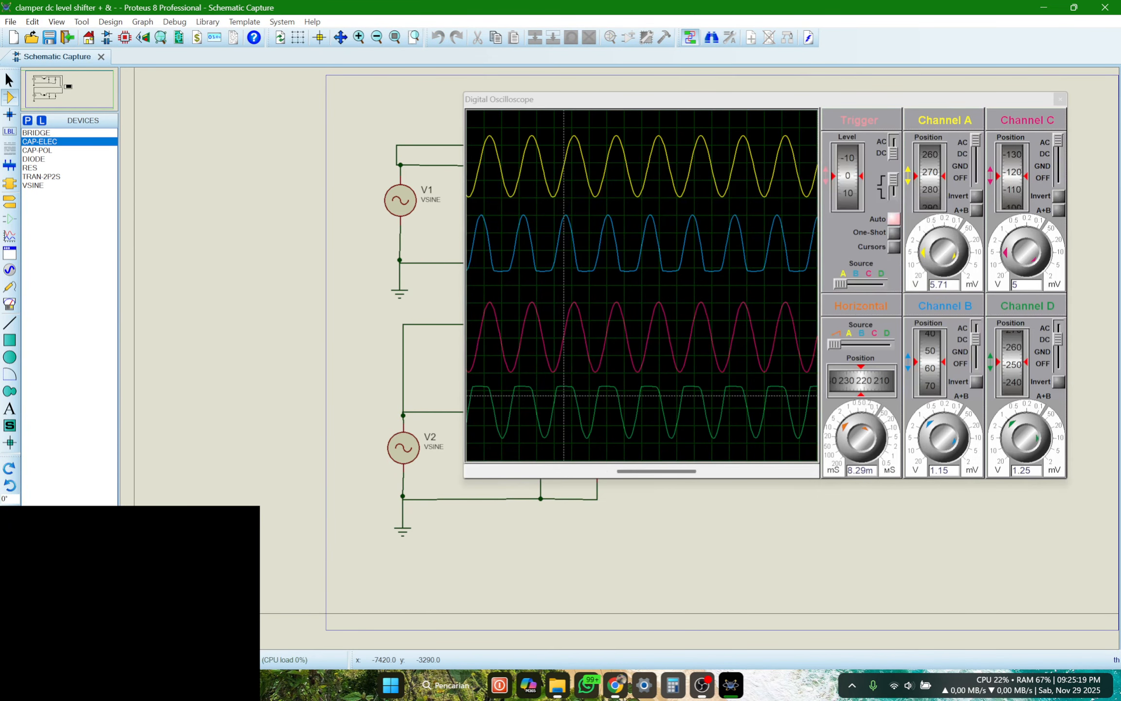
Step: Arrange the Digital Oscilloscope beside the two clamper circuits and compare the input and output waveforms on channels A to D
{"action": "left_click_drag", "start_coordinate": [759, 105], "coordinate": [1089, 189]}
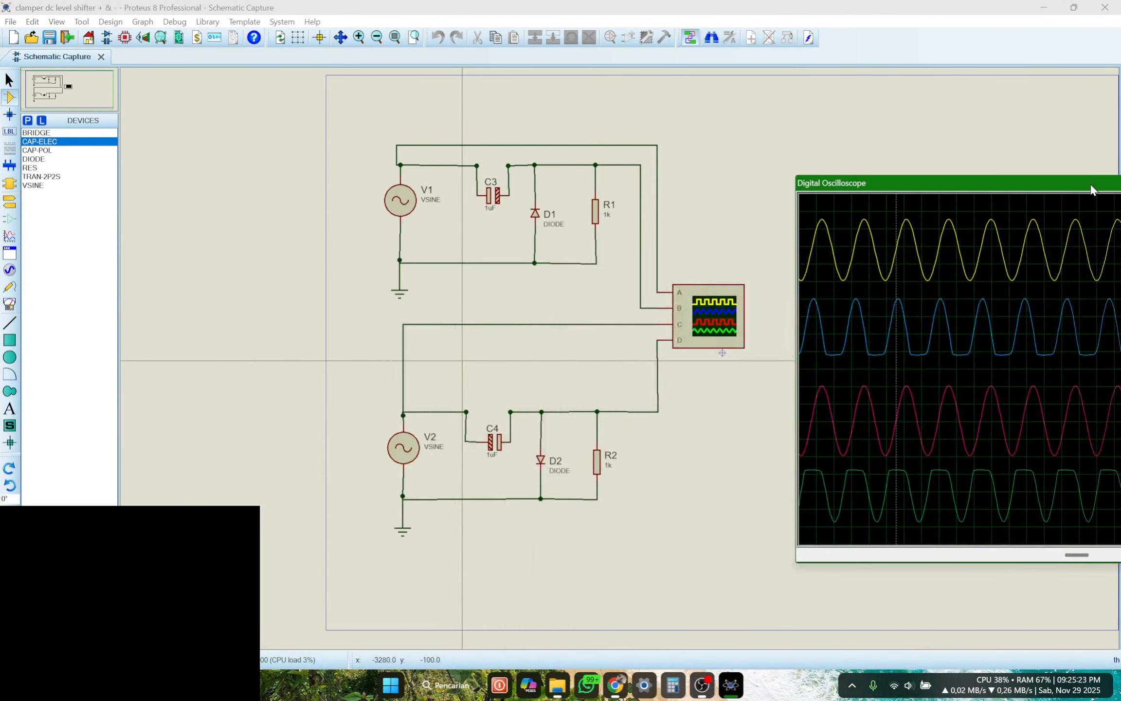
{"action": "scroll", "coordinate": [604, 264], "scroll_direction": "down", "scroll_amount": 1}
{"action": "middle_click", "coordinate": [604, 263]}
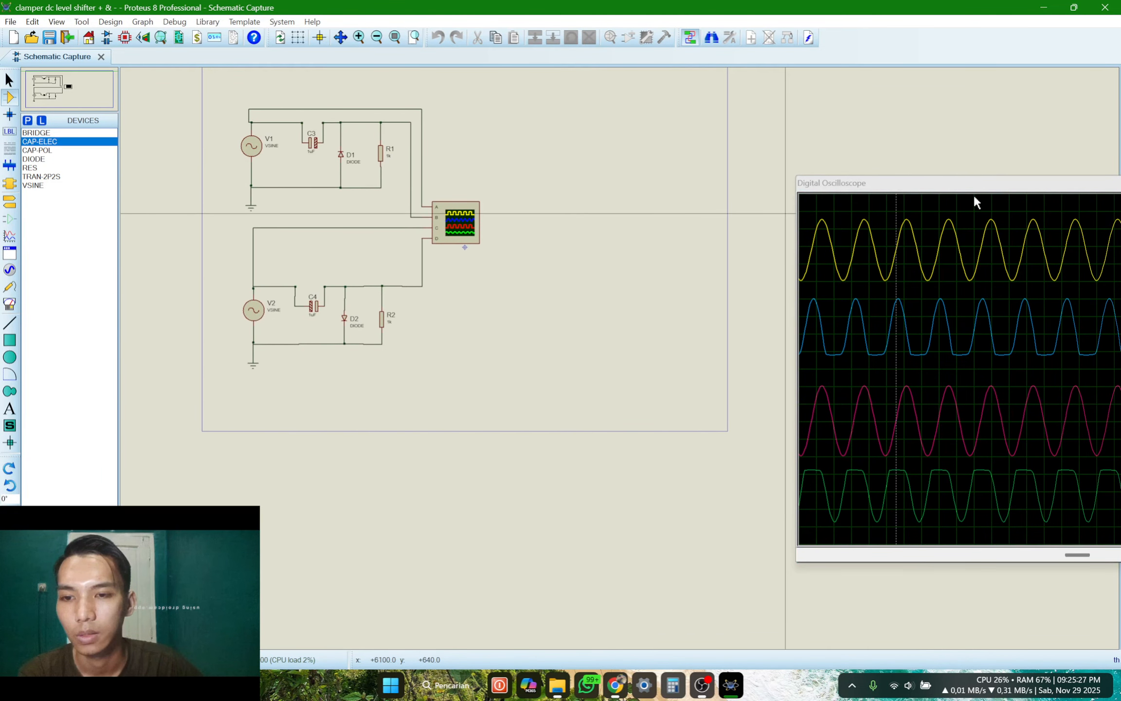
{"action": "left_click_drag", "start_coordinate": [966, 191], "coordinate": [699, 124]}
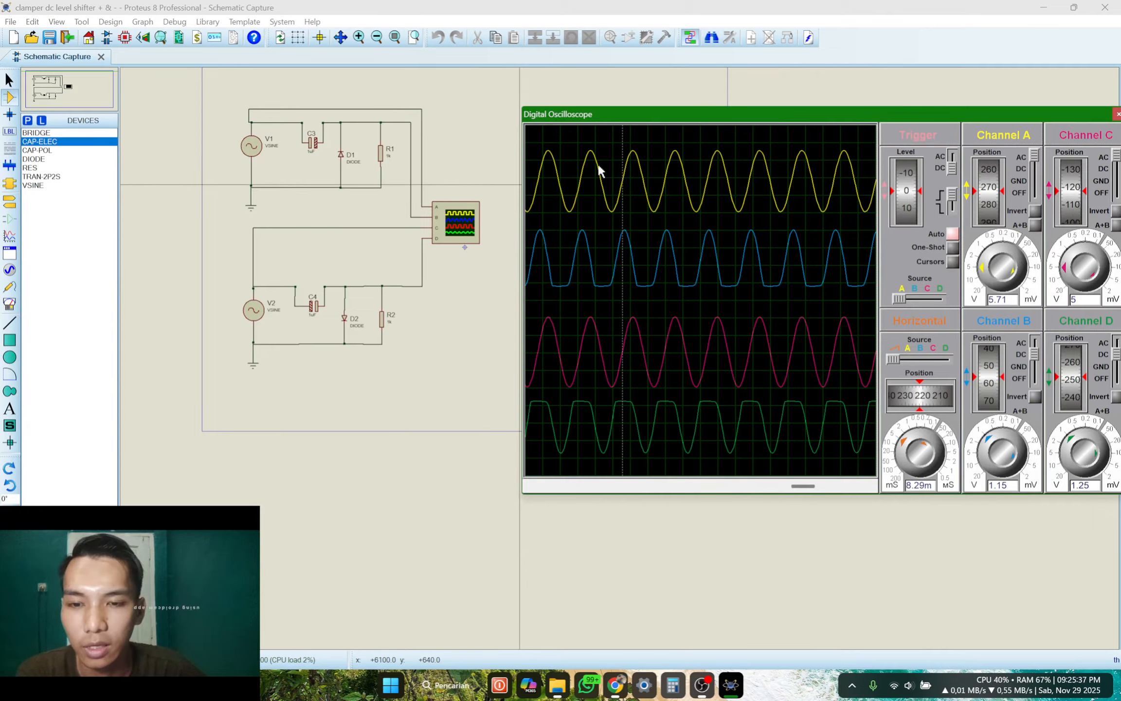
{"action": "left_click", "coordinate": [257, 149]}
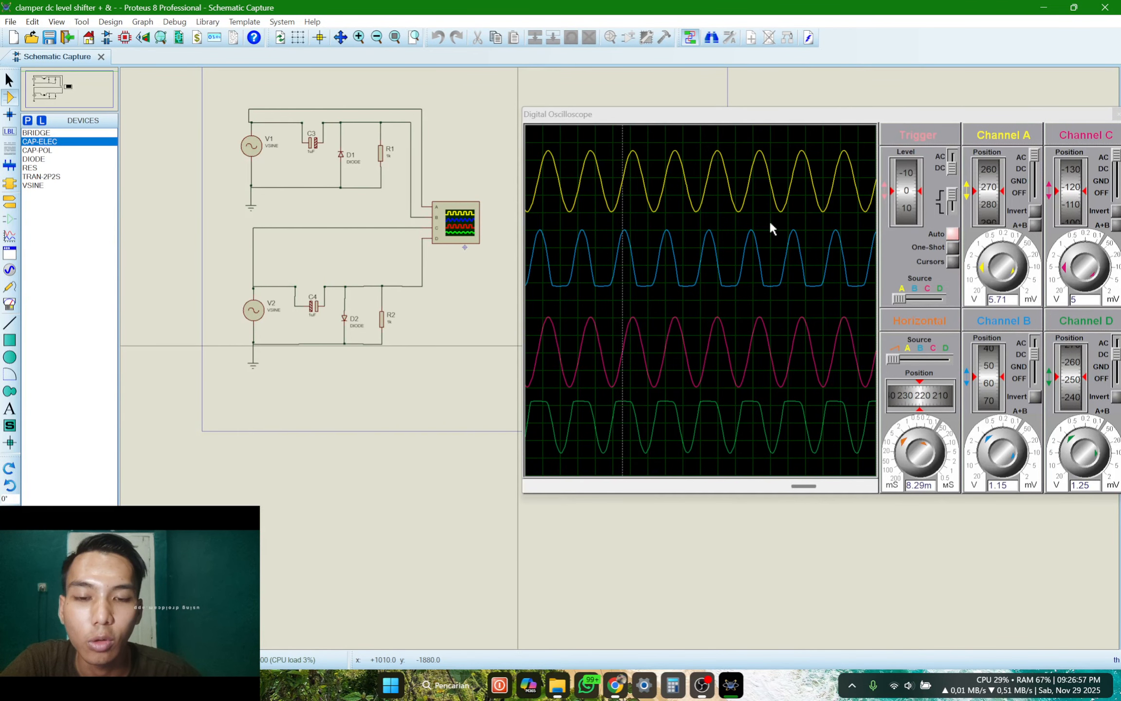
{"action": "left_click_drag", "start_coordinate": [778, 116], "coordinate": [557, 58]}
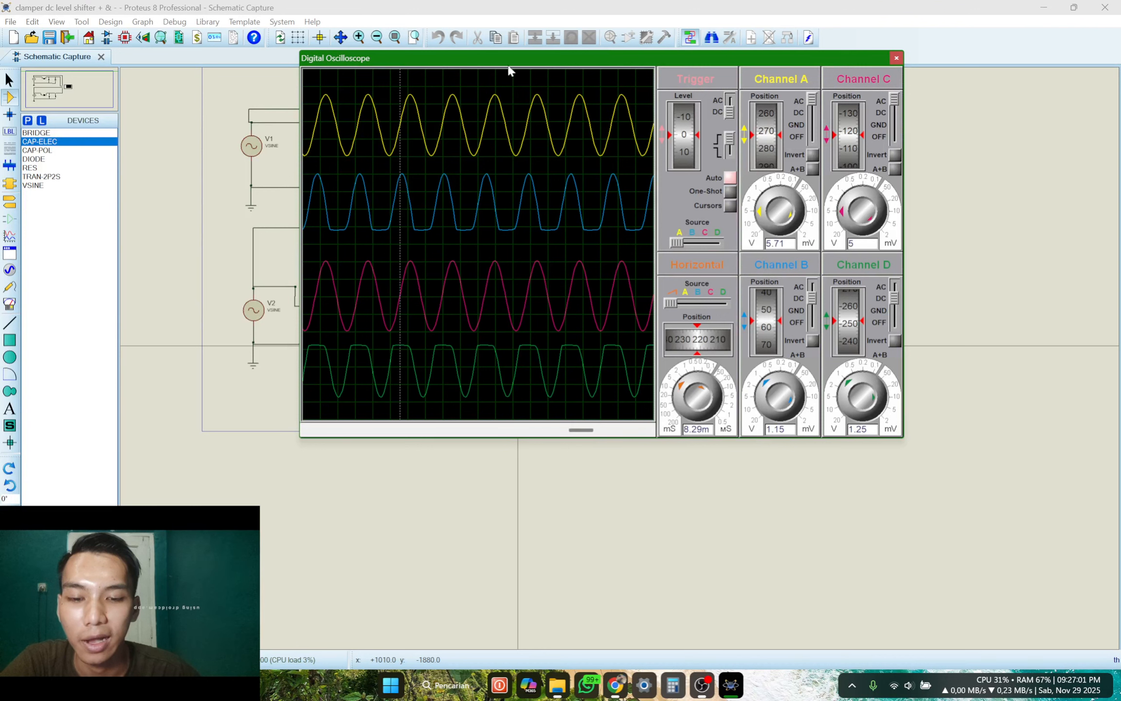
{"action": "left_click_drag", "start_coordinate": [515, 58], "coordinate": [691, 104]}
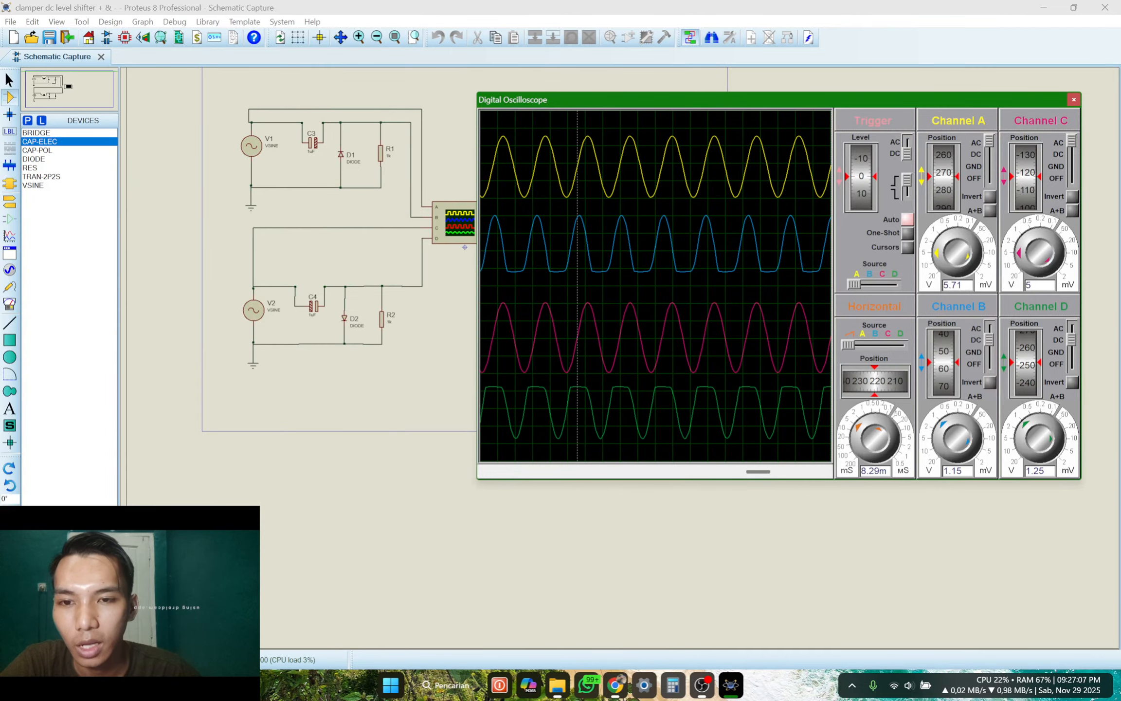
Step: Stop the running simulation and switch to OBS
{"action": "left_click", "coordinate": [83, 659]}
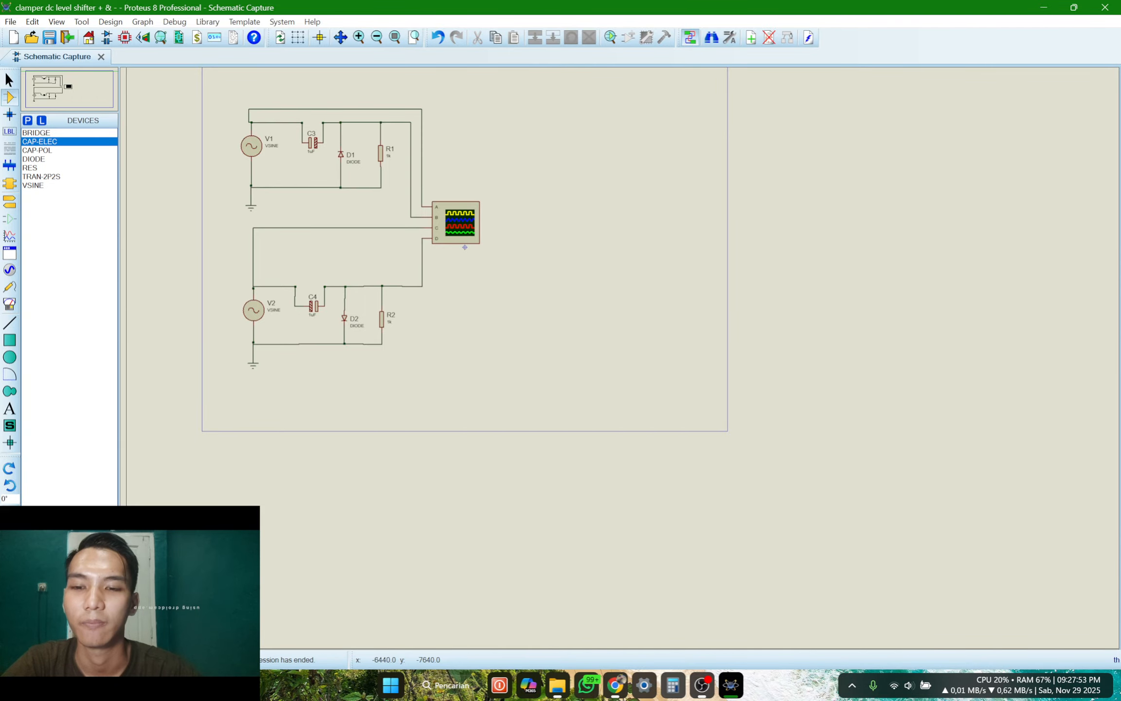
{"action": "key", "text": "alt+Tab"}
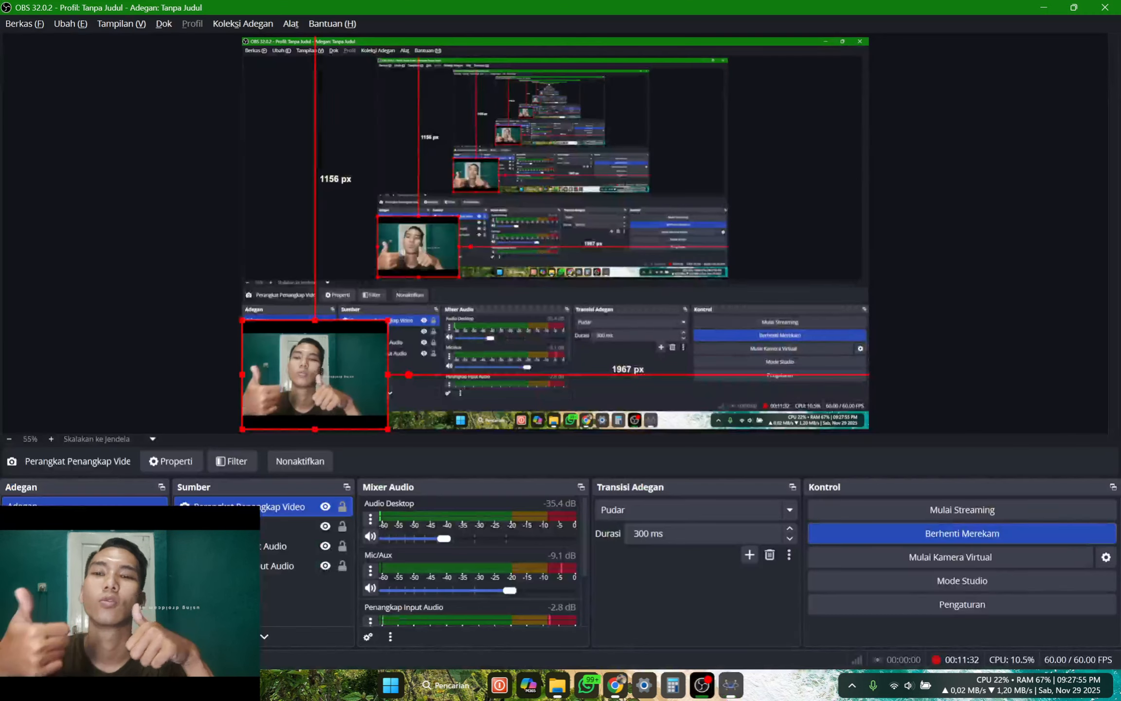